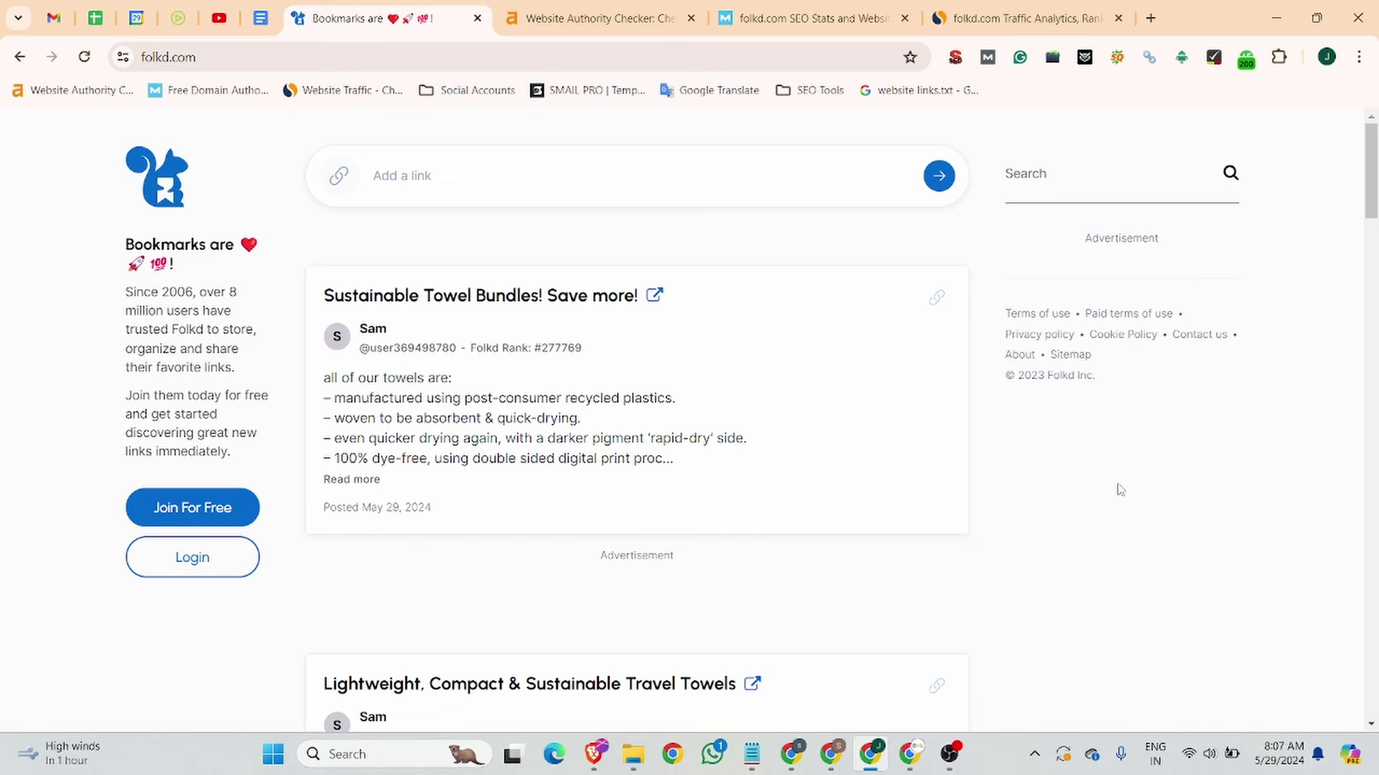
Step: Compare folkd.com's Ahrefs Domain Rating 79 with Moz Domain Authority 79 and 28% spam score
{"action": "left_click", "coordinate": [615, 9]}
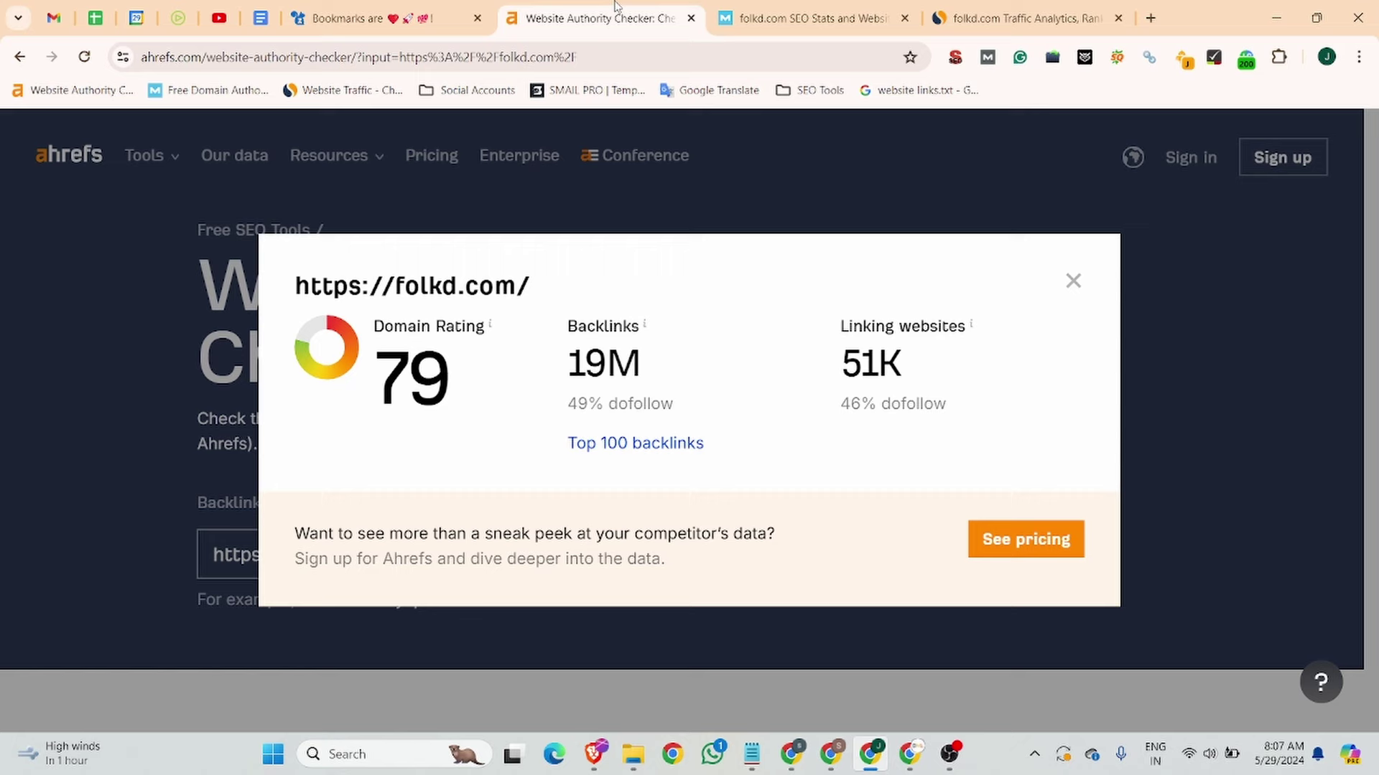
{"action": "left_click", "coordinate": [788, 7]}
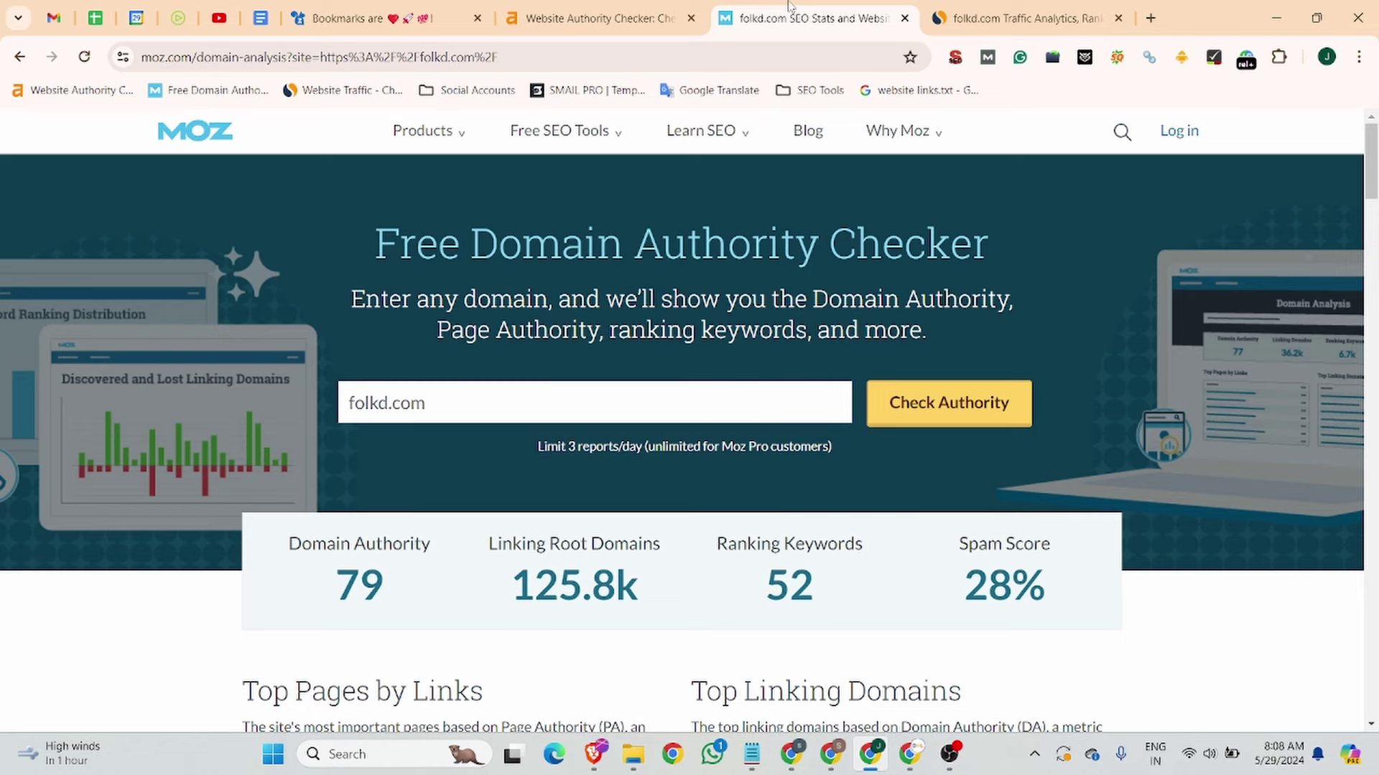
Step: Scroll Similarweb's folkd.com report from 125.1K visits down to the country map, where India has 68.39%
{"action": "left_click", "coordinate": [1062, 10]}
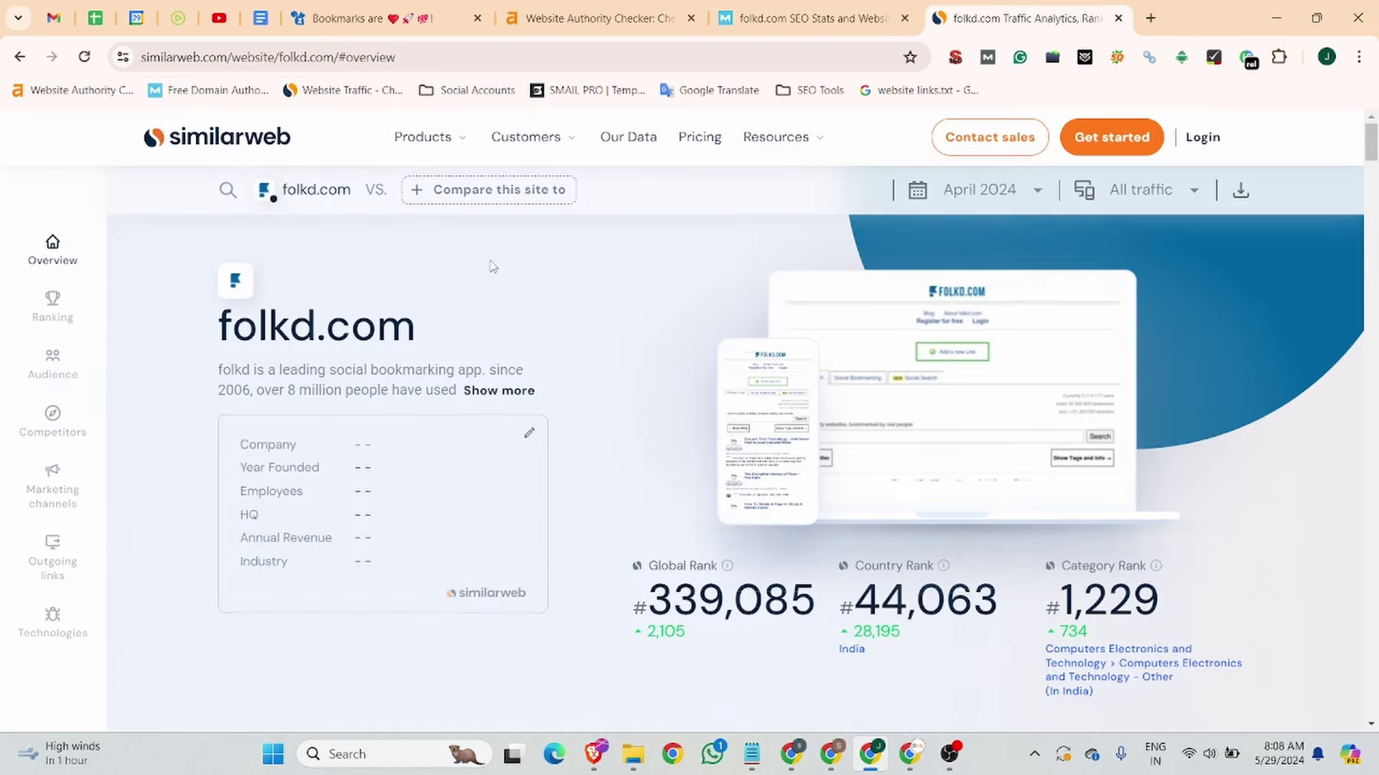
{"action": "scroll", "coordinate": [445, 302], "scroll_direction": "down", "scroll_amount": 4}
{"action": "scroll", "coordinate": [387, 352], "scroll_direction": "down", "scroll_amount": 4}
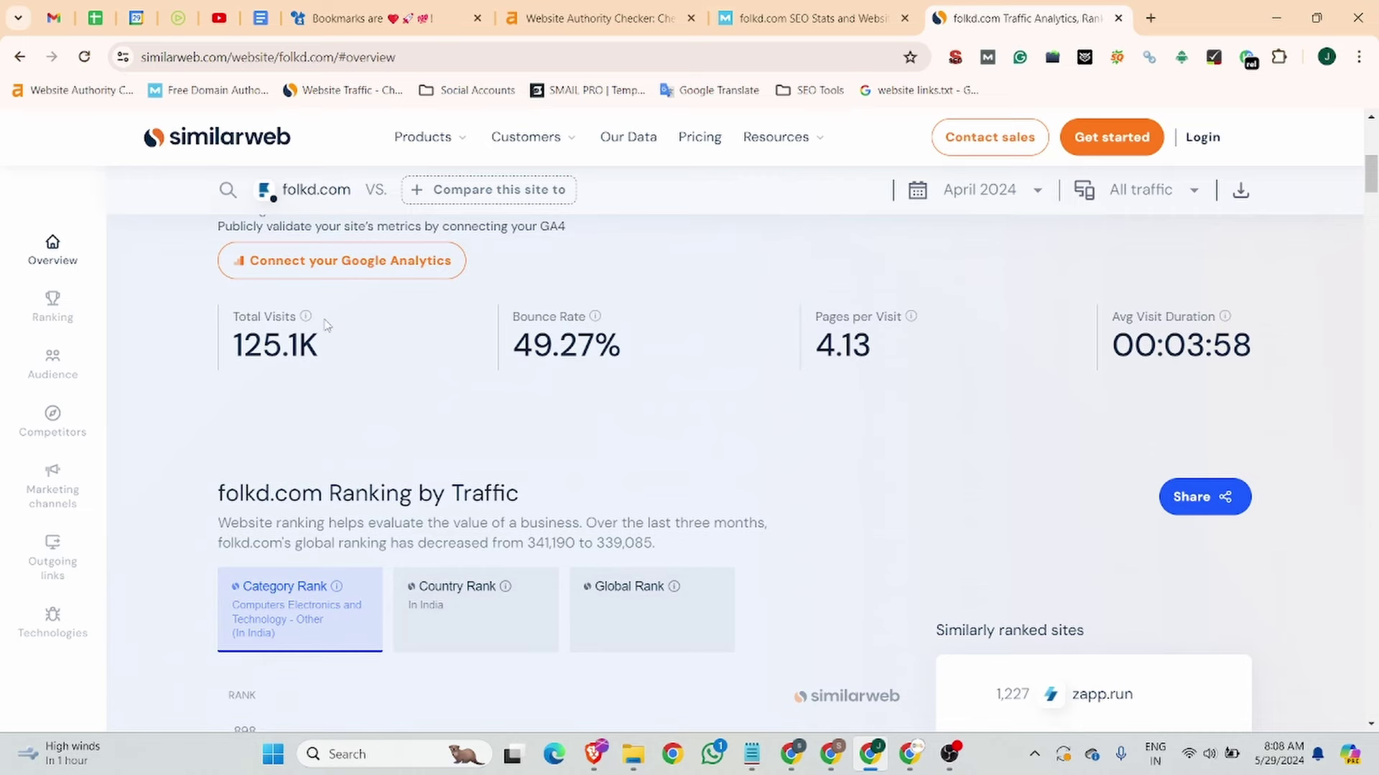
{"action": "scroll", "coordinate": [327, 325], "scroll_direction": "down", "scroll_amount": 3}
{"action": "scroll", "coordinate": [1148, 359], "scroll_direction": "down", "scroll_amount": 5}
{"action": "scroll", "coordinate": [1113, 351], "scroll_direction": "down", "scroll_amount": 5}
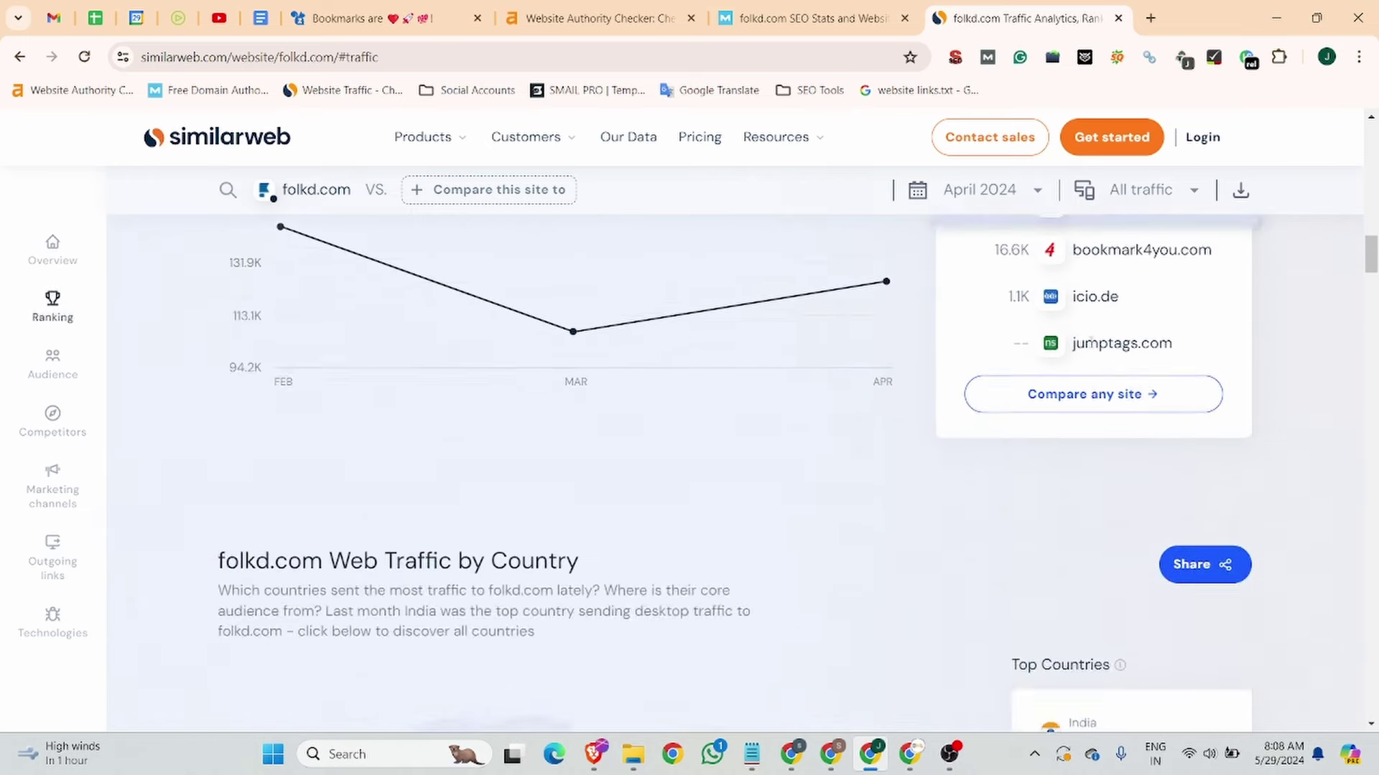
{"action": "scroll", "coordinate": [1088, 342], "scroll_direction": "down", "scroll_amount": 4}
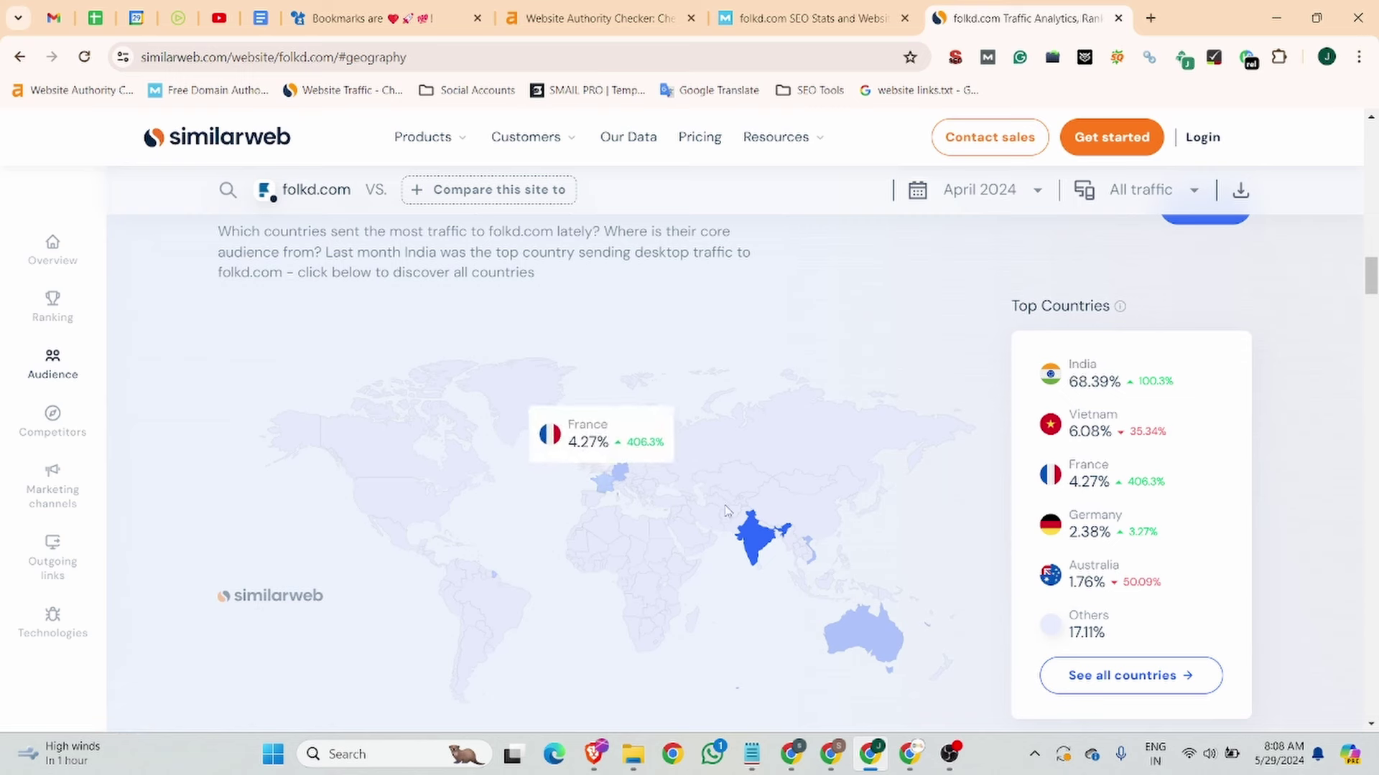
{"action": "mouse_move", "coordinate": [752, 545]}
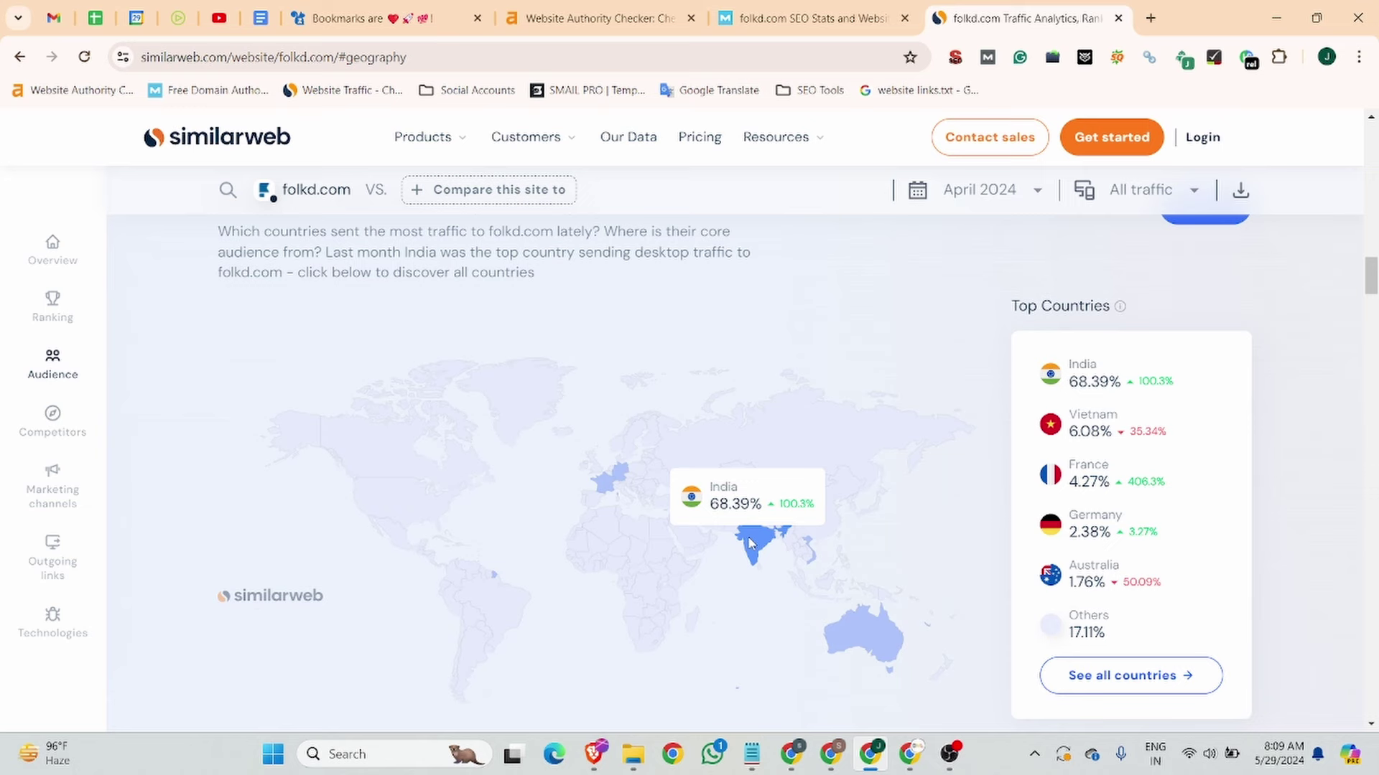
Step: Open Folkd's sign-up form and enter the copied Gmail address and an account password
{"action": "left_click", "coordinate": [410, 16]}
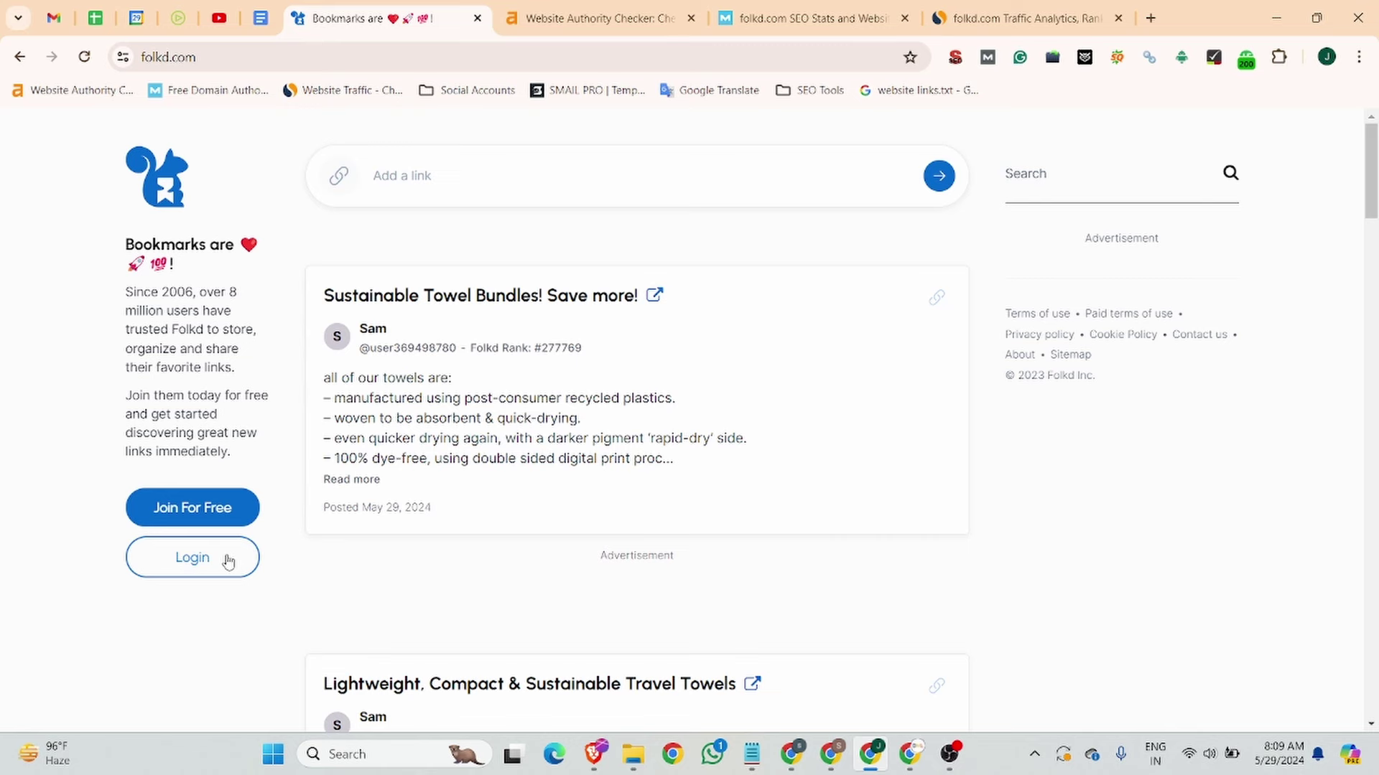
{"action": "left_click", "coordinate": [191, 567]}
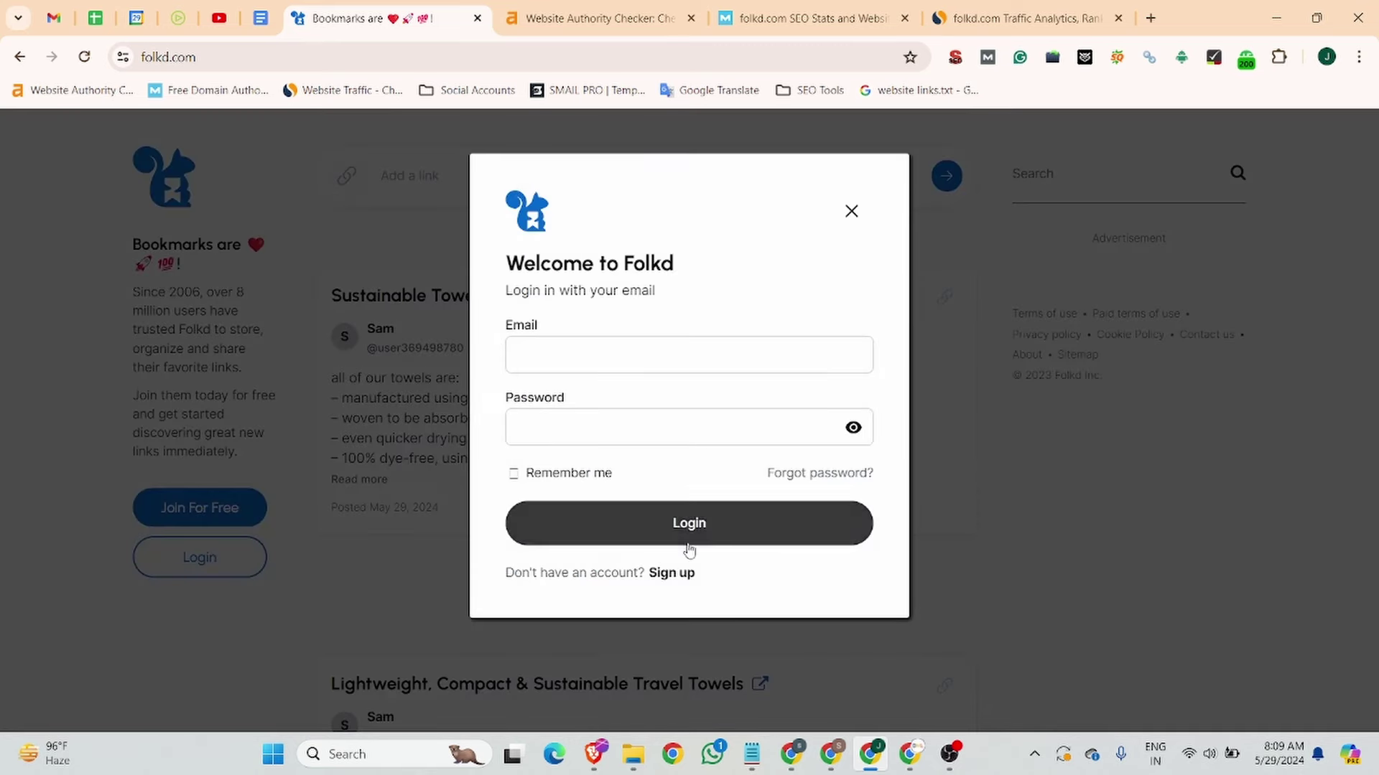
{"action": "left_click", "coordinate": [672, 572]}
{"action": "left_click", "coordinate": [552, 369]}
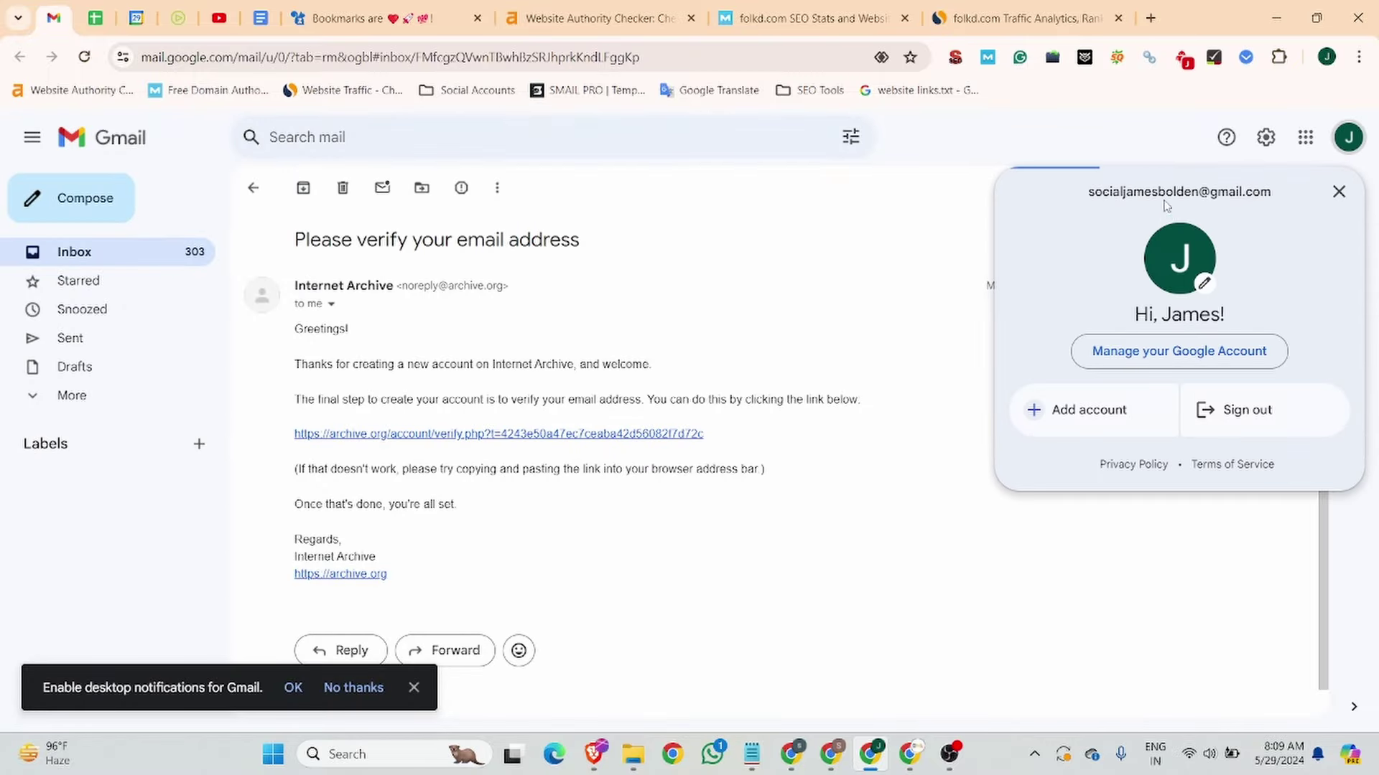
{"action": "triple_click", "coordinate": [1166, 191]}
{"action": "key", "text": "ctrl+c"}
{"action": "left_click", "coordinate": [381, 18]}
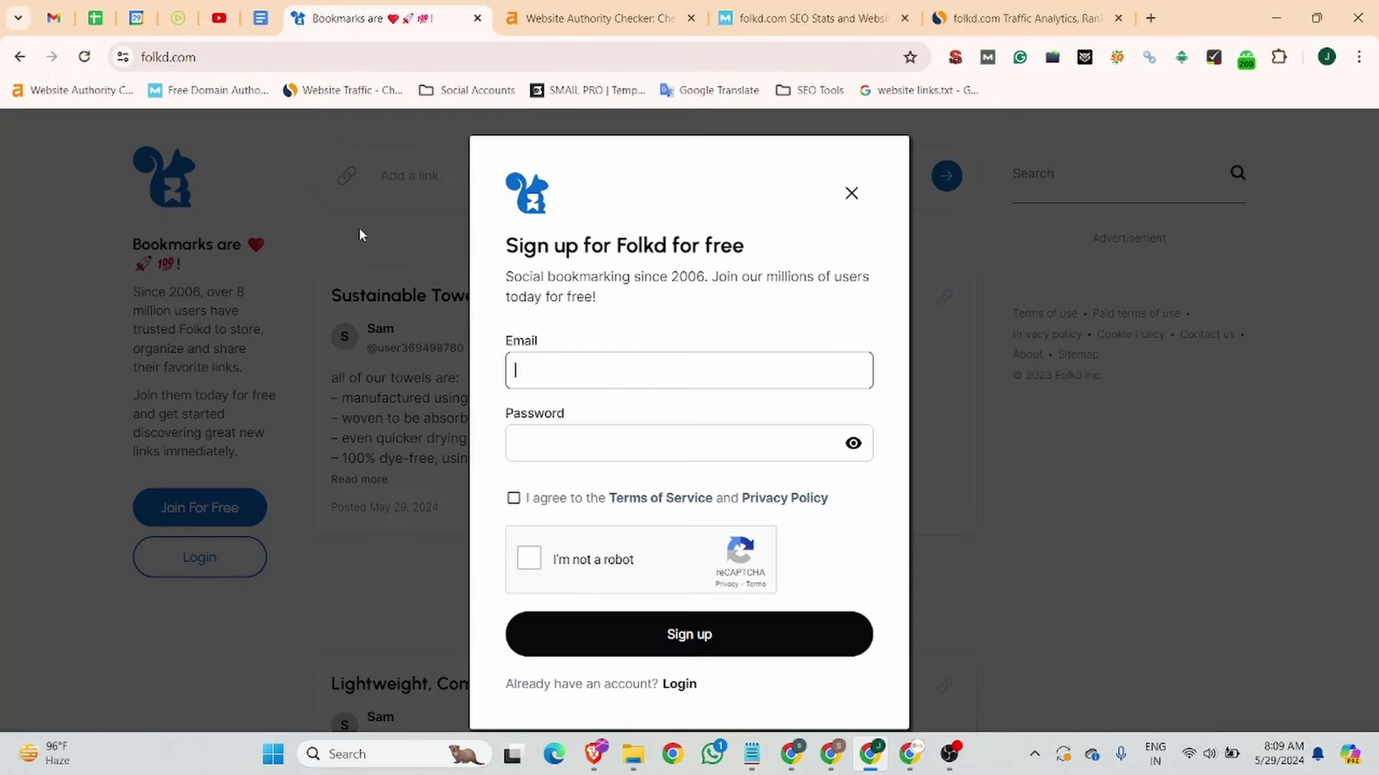
{"action": "key", "text": "ctrl+v"}
{"action": "left_click", "coordinate": [662, 452]}
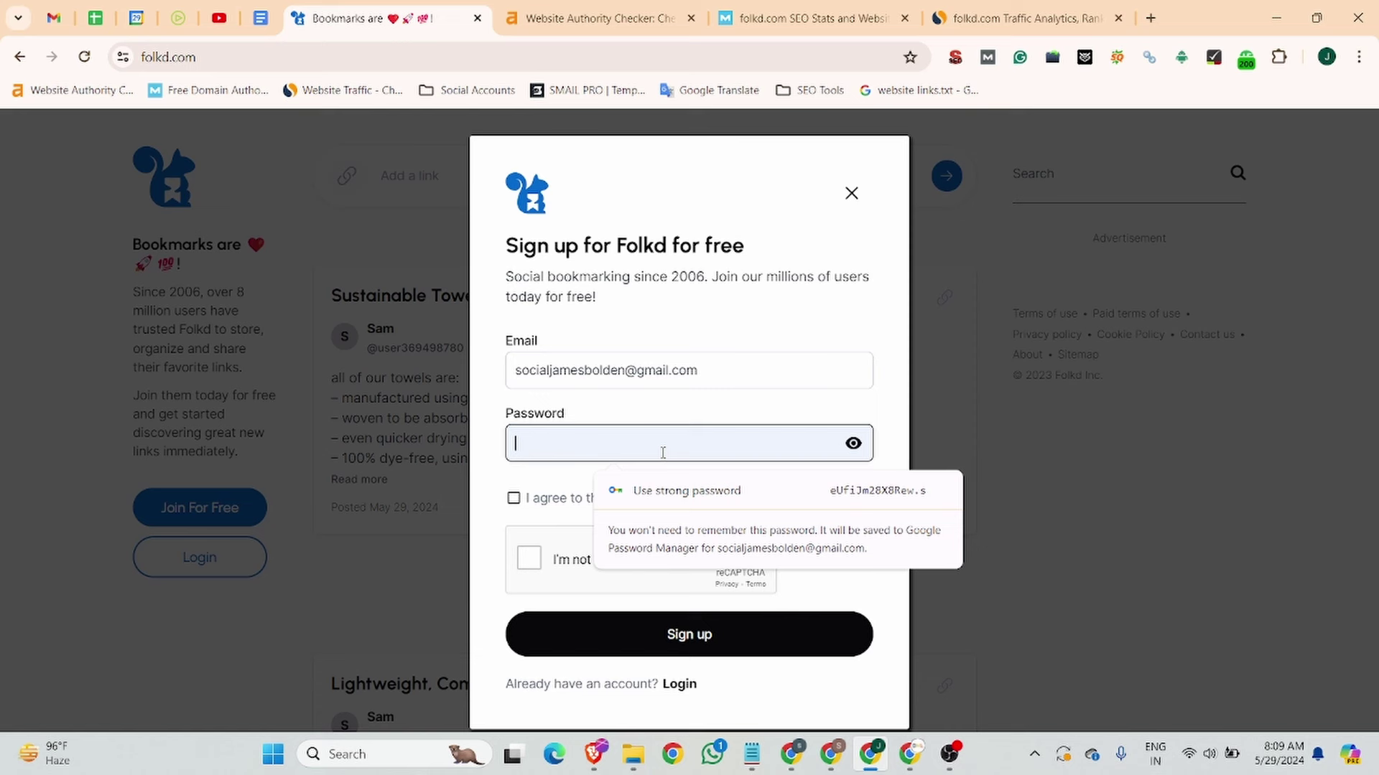
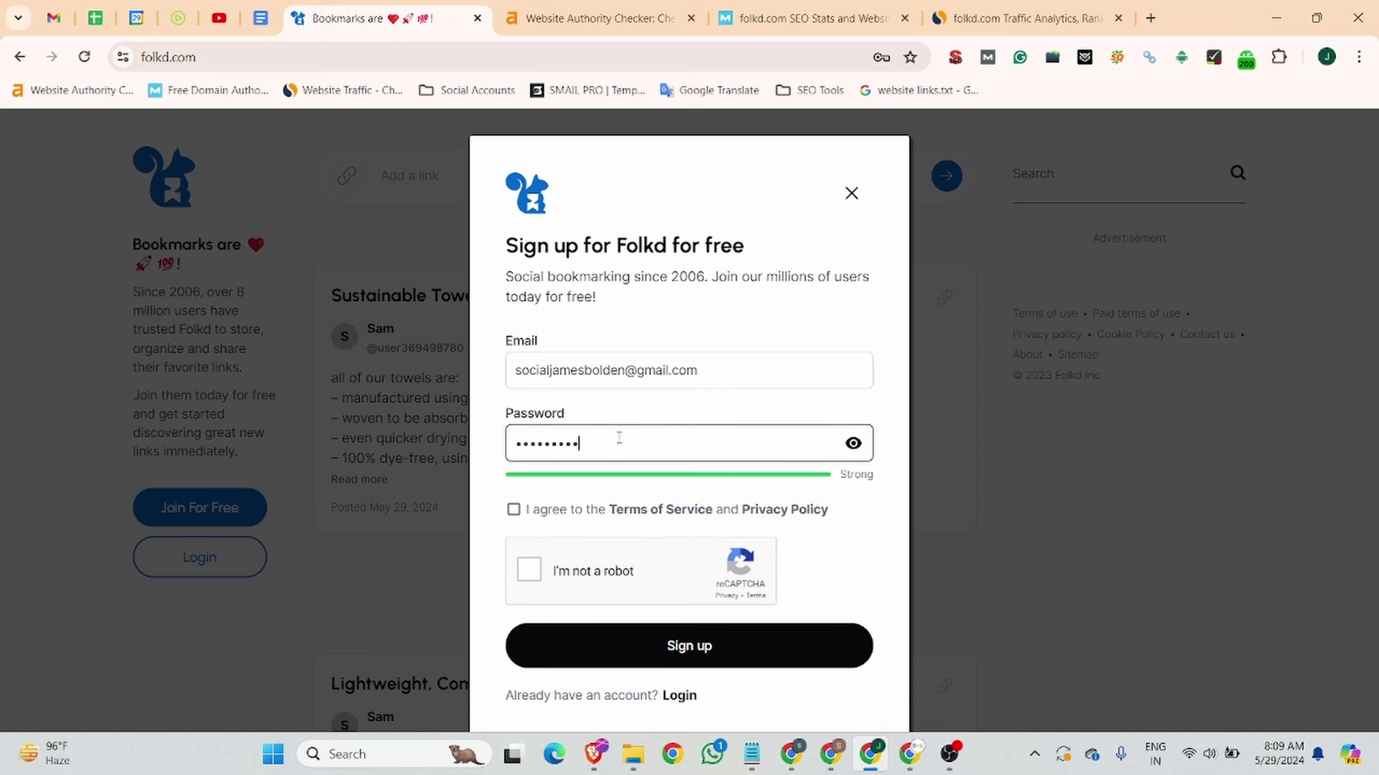
Step: Accept the terms, pass the mountain-picture reCAPTCHA, and create the account
{"action": "left_click", "coordinate": [512, 510]}
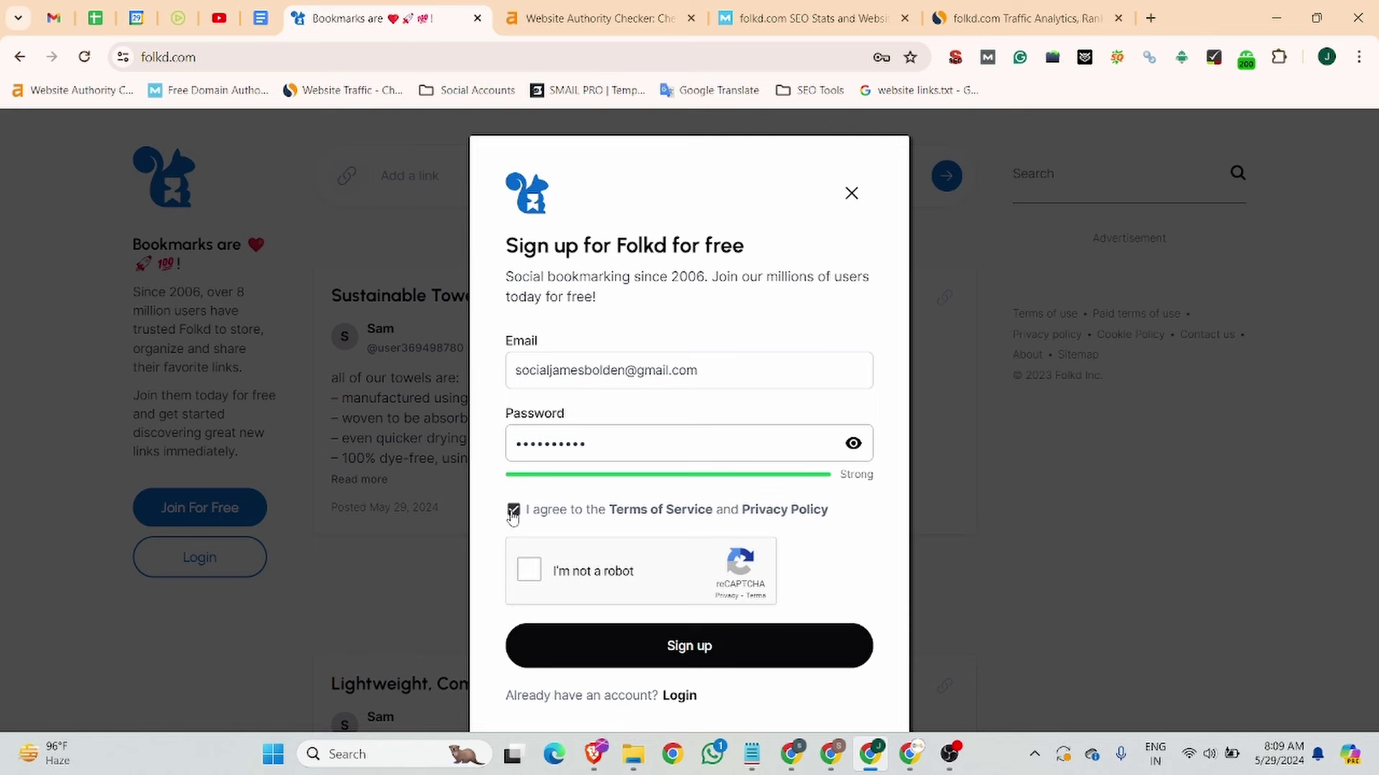
{"action": "left_click", "coordinate": [529, 570]}
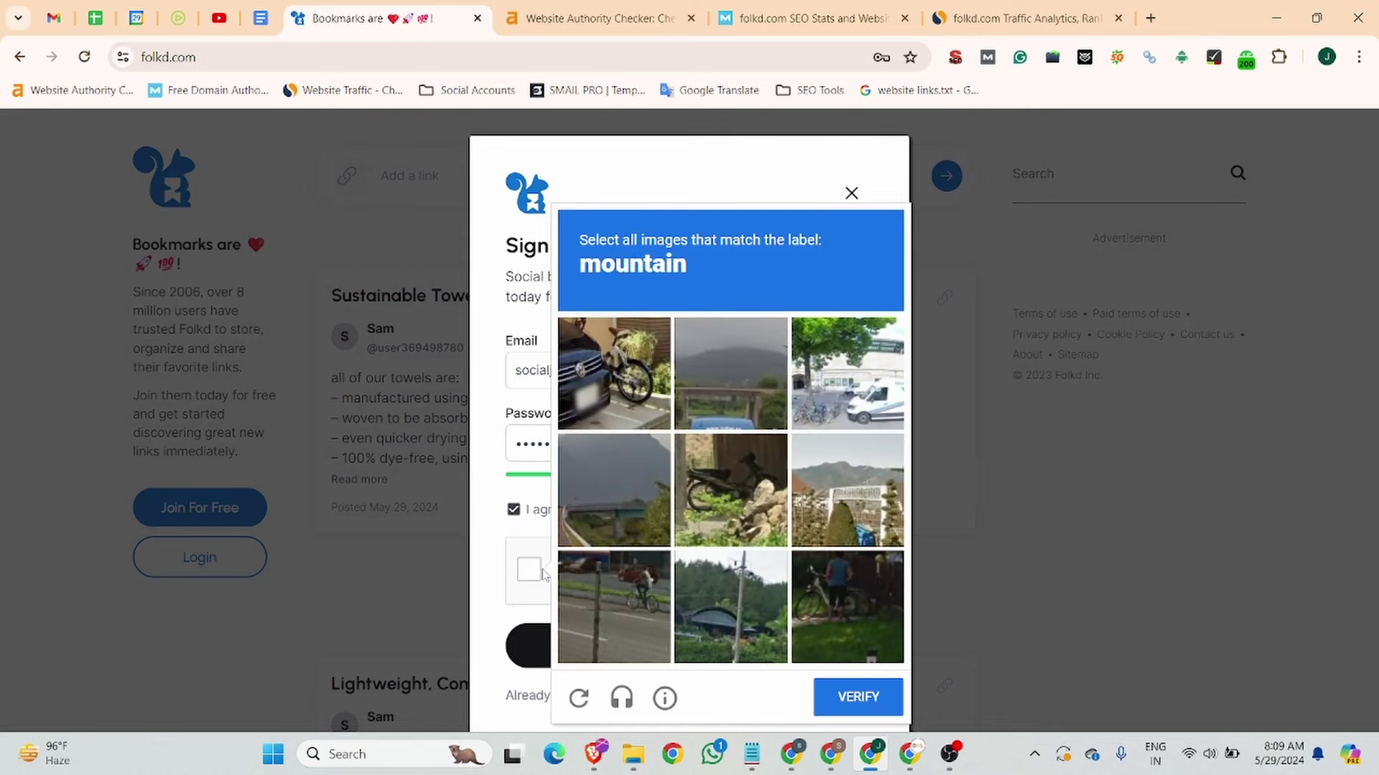
{"action": "left_click", "coordinate": [619, 496]}
{"action": "left_click", "coordinate": [726, 582]}
{"action": "left_click", "coordinate": [728, 373]}
{"action": "left_click", "coordinate": [865, 705]}
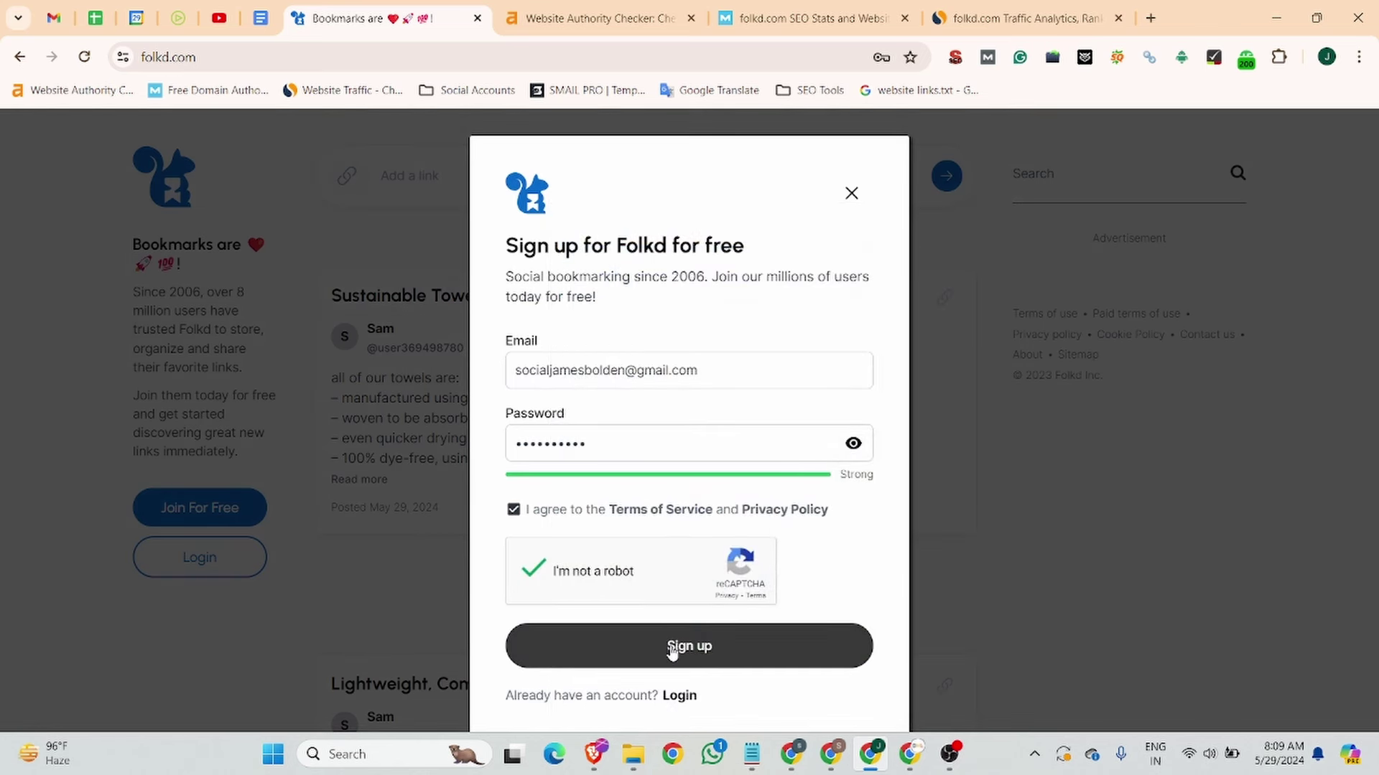
{"action": "left_click", "coordinate": [669, 650]}
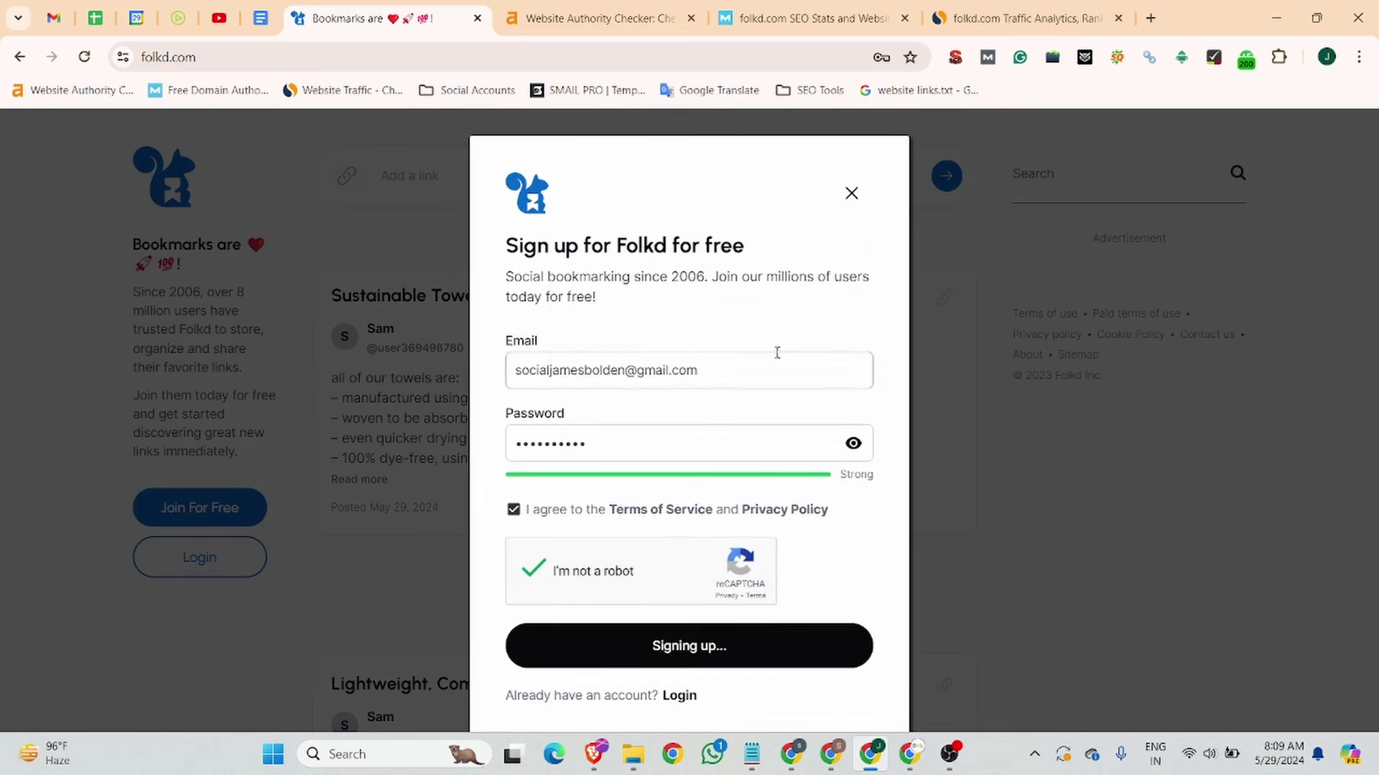
Step: Save the password in the browser, delete the old Internet Archive email, and open Folkd's confirmation email
{"action": "left_click", "coordinate": [812, 328]}
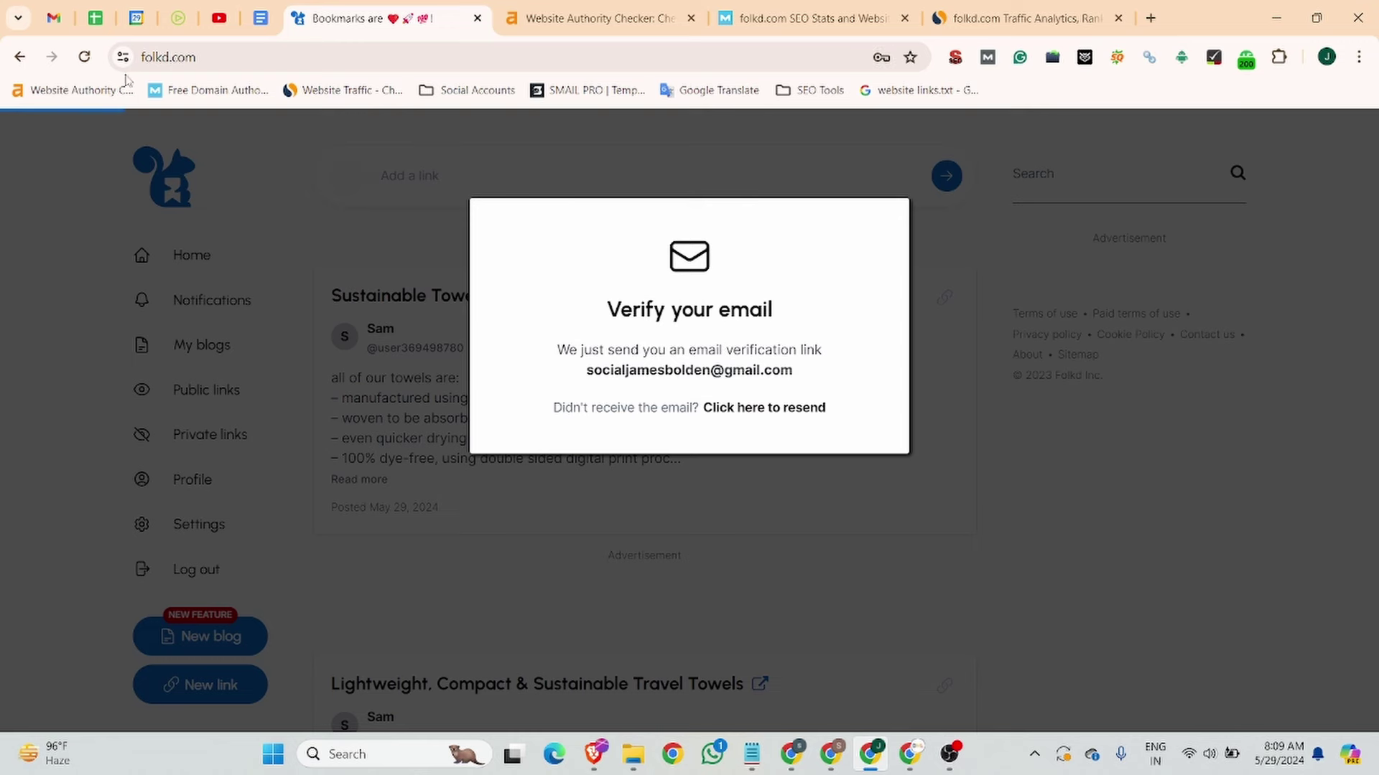
{"action": "left_click", "coordinate": [61, 13]}
{"action": "left_click", "coordinate": [337, 195]}
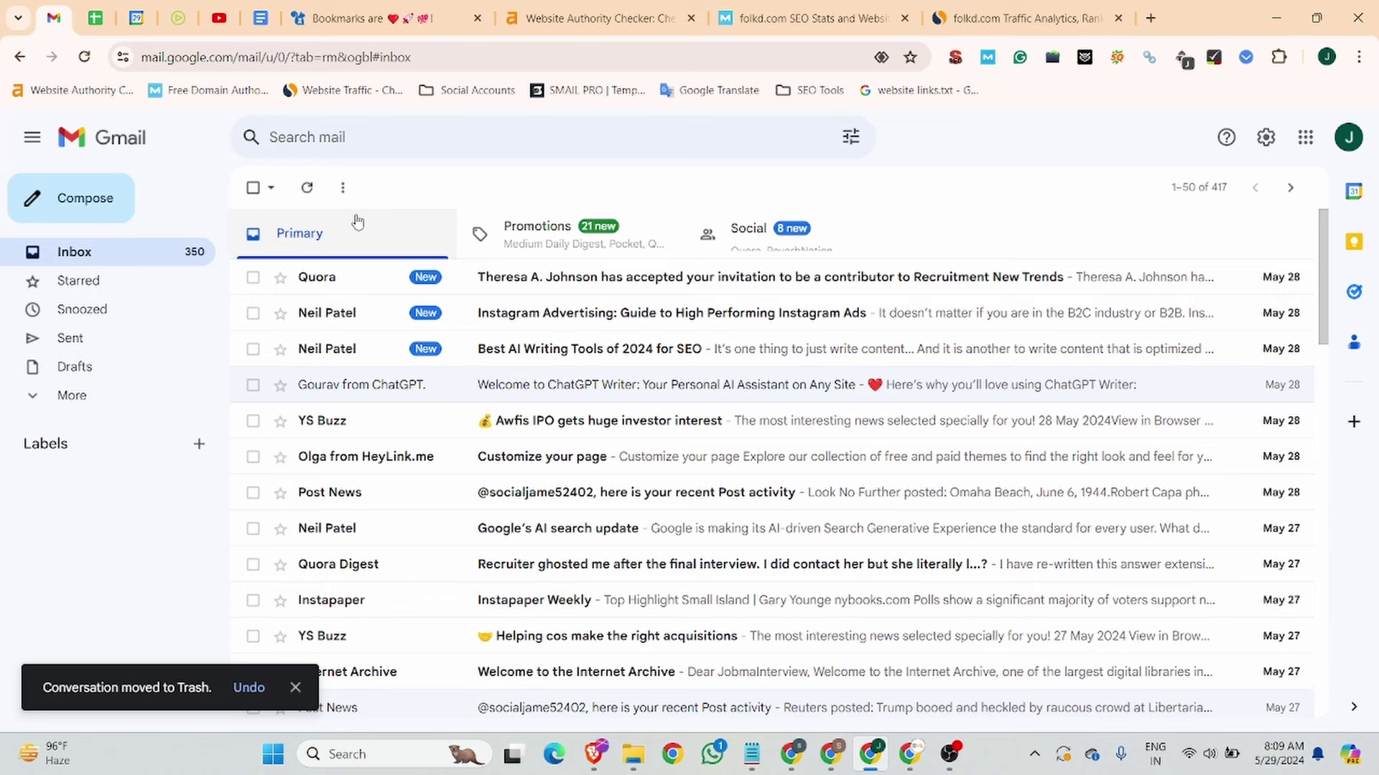
{"action": "left_click", "coordinate": [307, 189]}
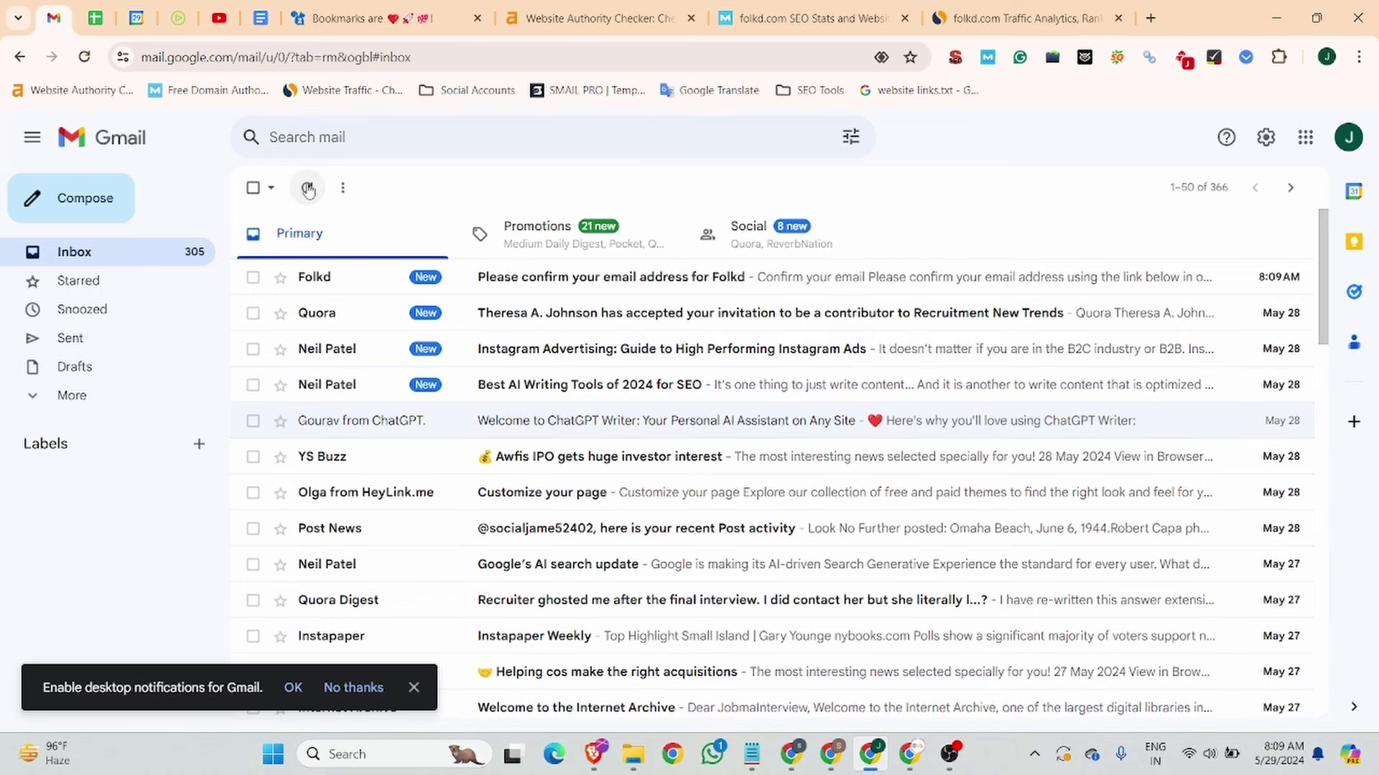
{"action": "left_click", "coordinate": [603, 277]}
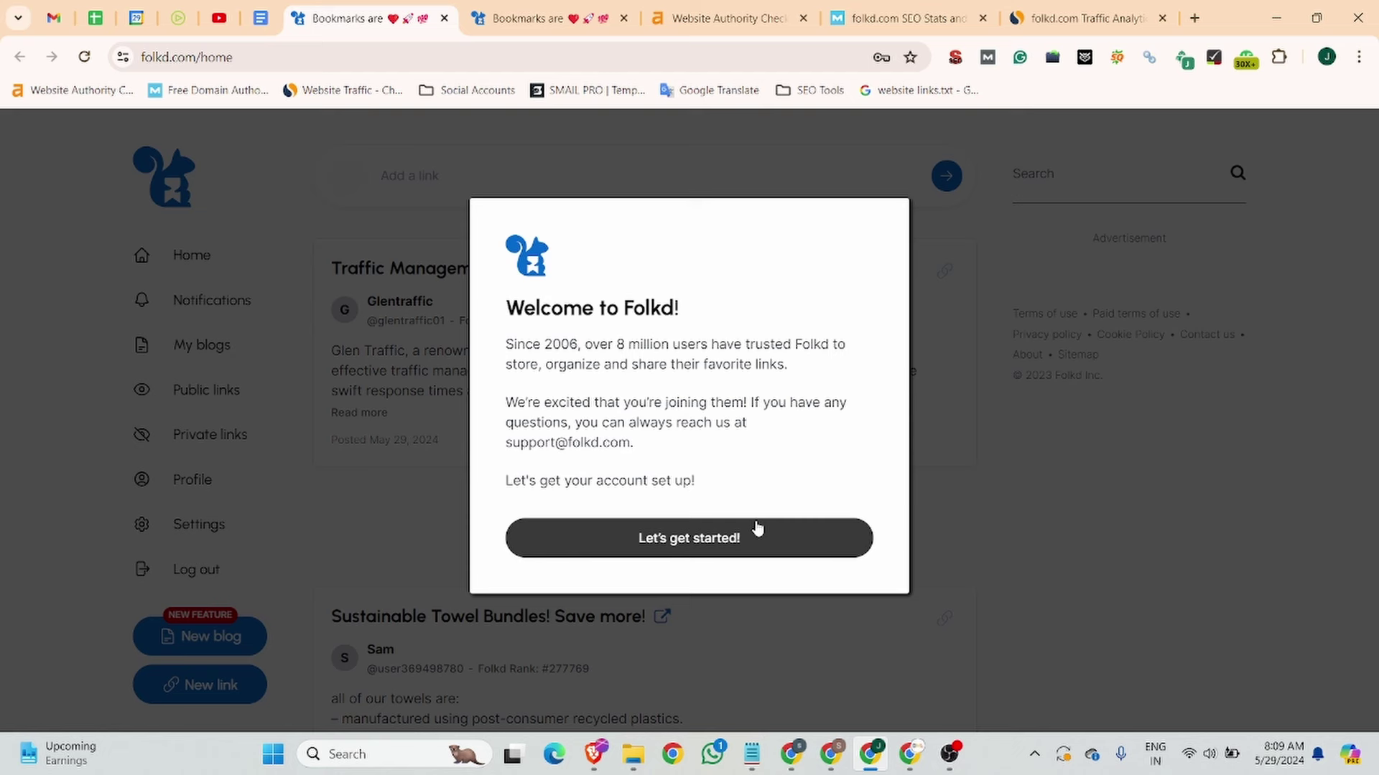
Step: Begin the profile setup with Jobma as the first name
{"action": "left_click", "coordinate": [720, 538]}
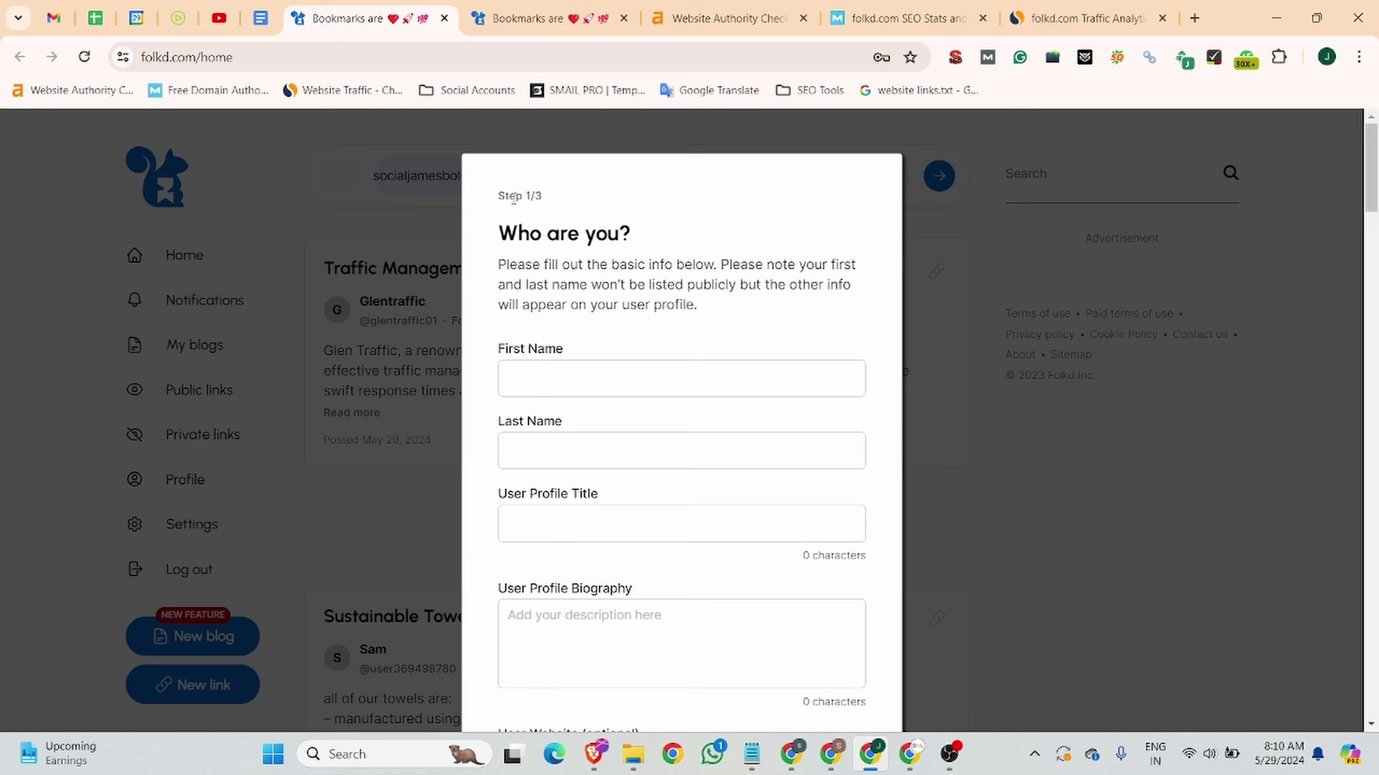
{"action": "left_click", "coordinate": [551, 372]}
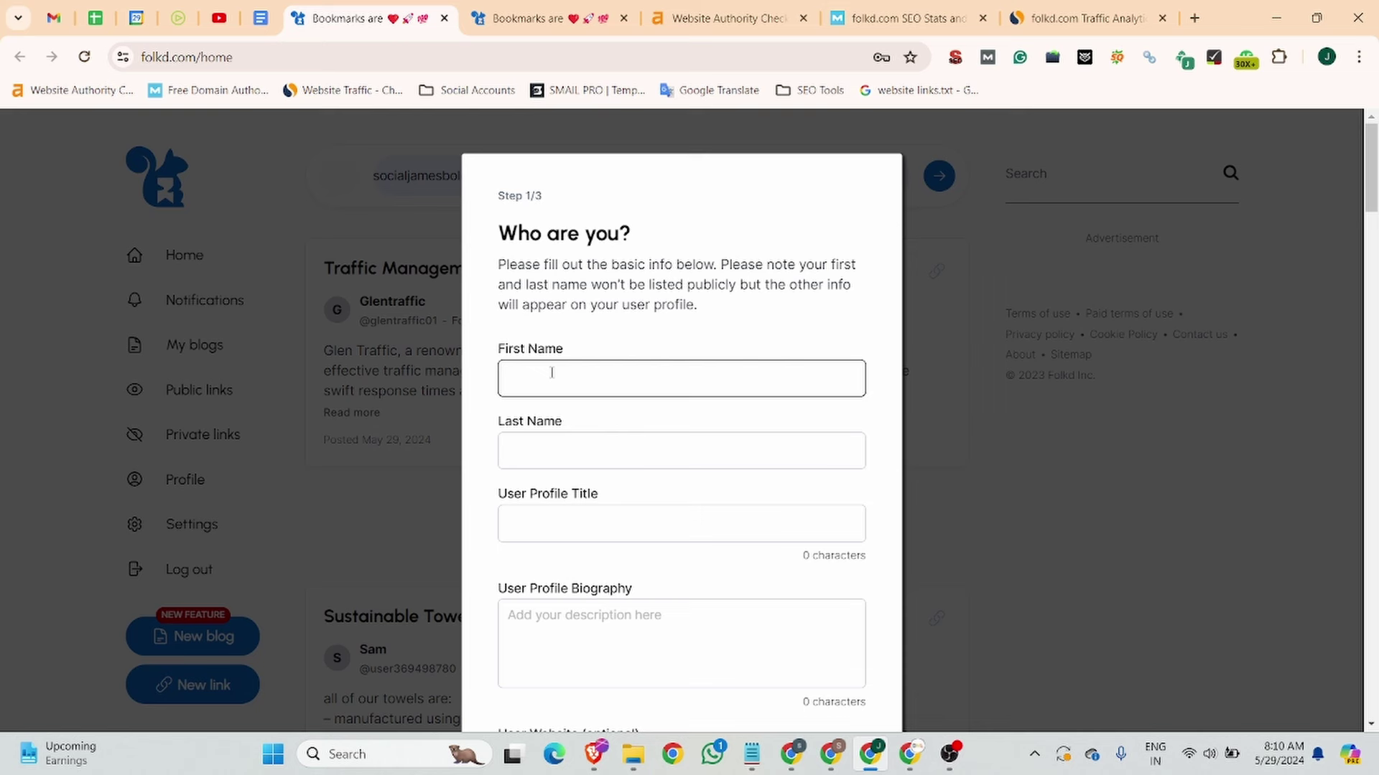
{"action": "type", "text": "Jobma"}
{"action": "left_click", "coordinate": [594, 511]}
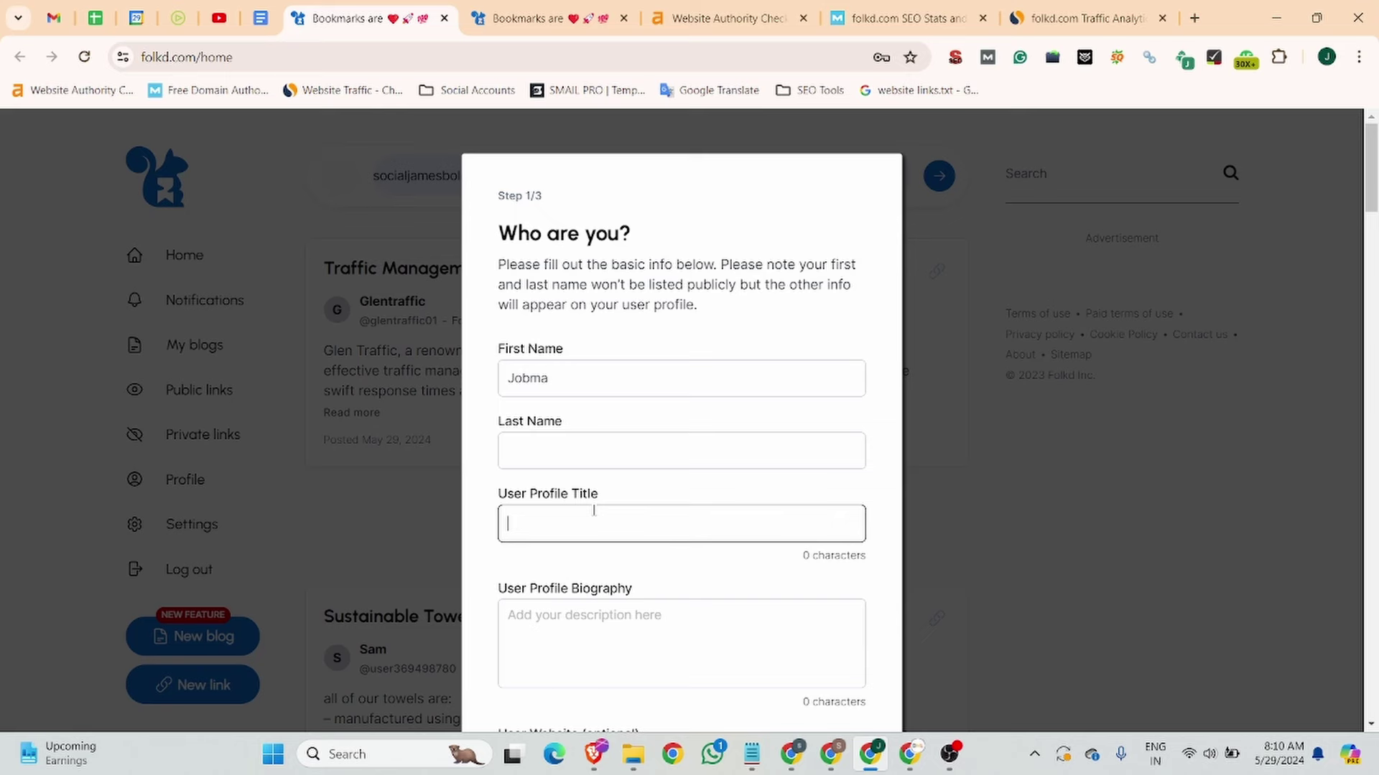
Step: Set the profile title to 'Interview Management Solutions | Jobma', copied from the notes without 'Top'
{"action": "left_click", "coordinate": [252, 18]}
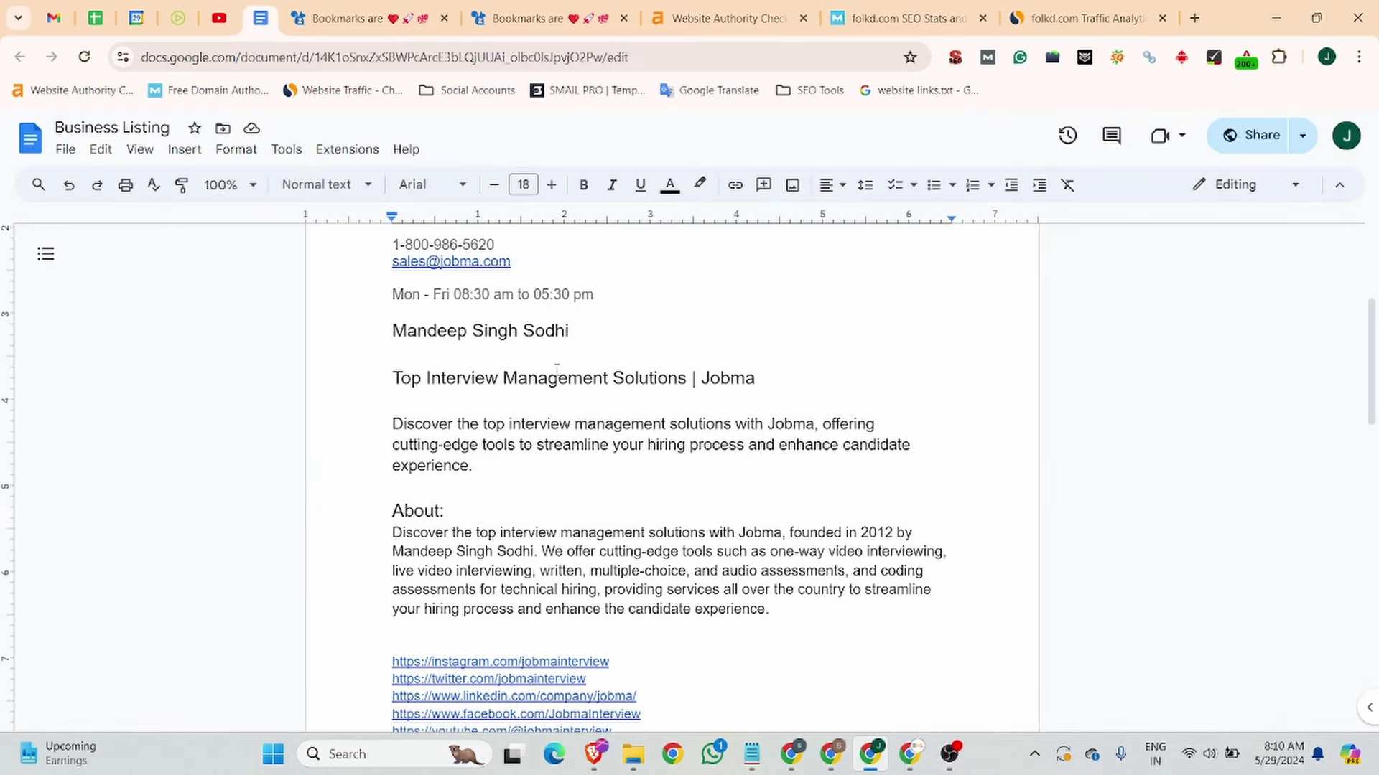
{"action": "left_click_drag", "start_coordinate": [756, 379], "coordinate": [395, 355]}
{"action": "key", "text": "ctrl+c"}
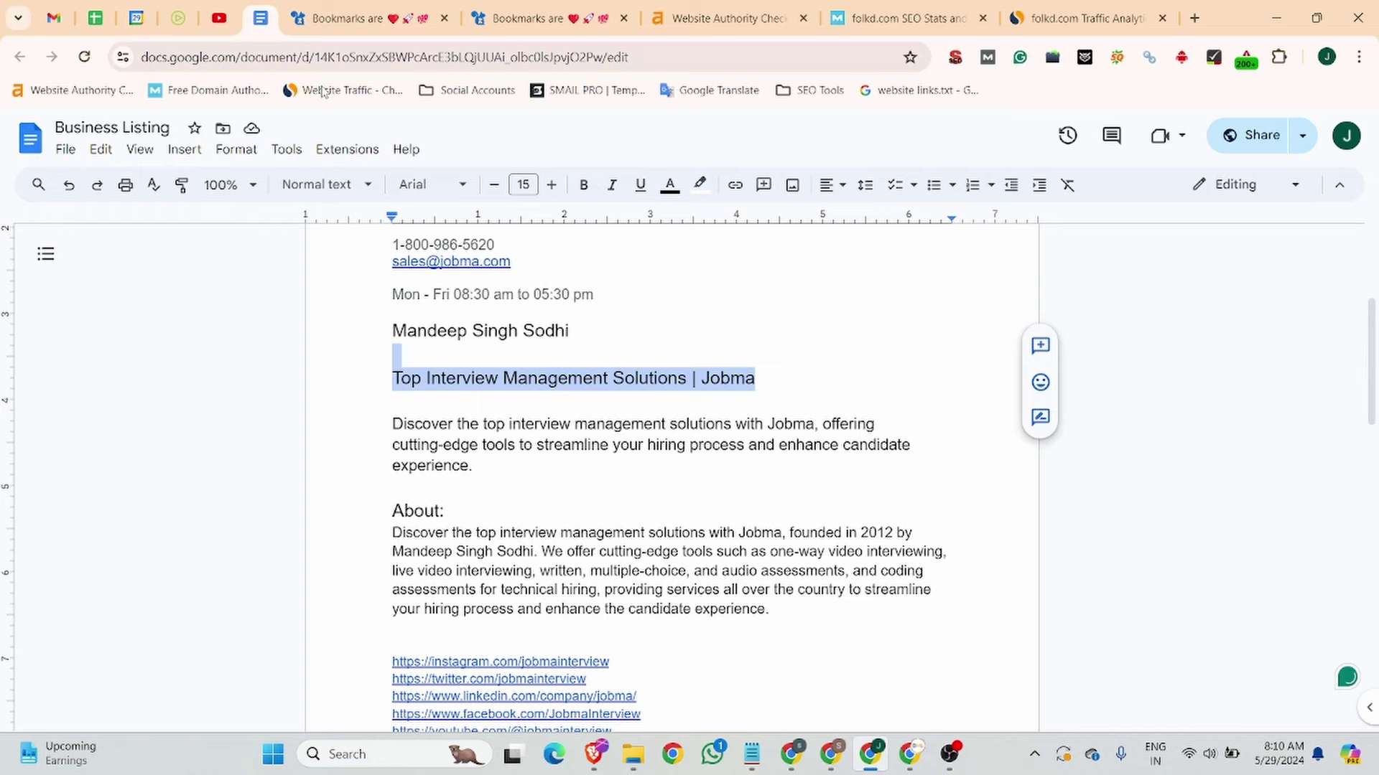
{"action": "left_click", "coordinate": [368, 29]}
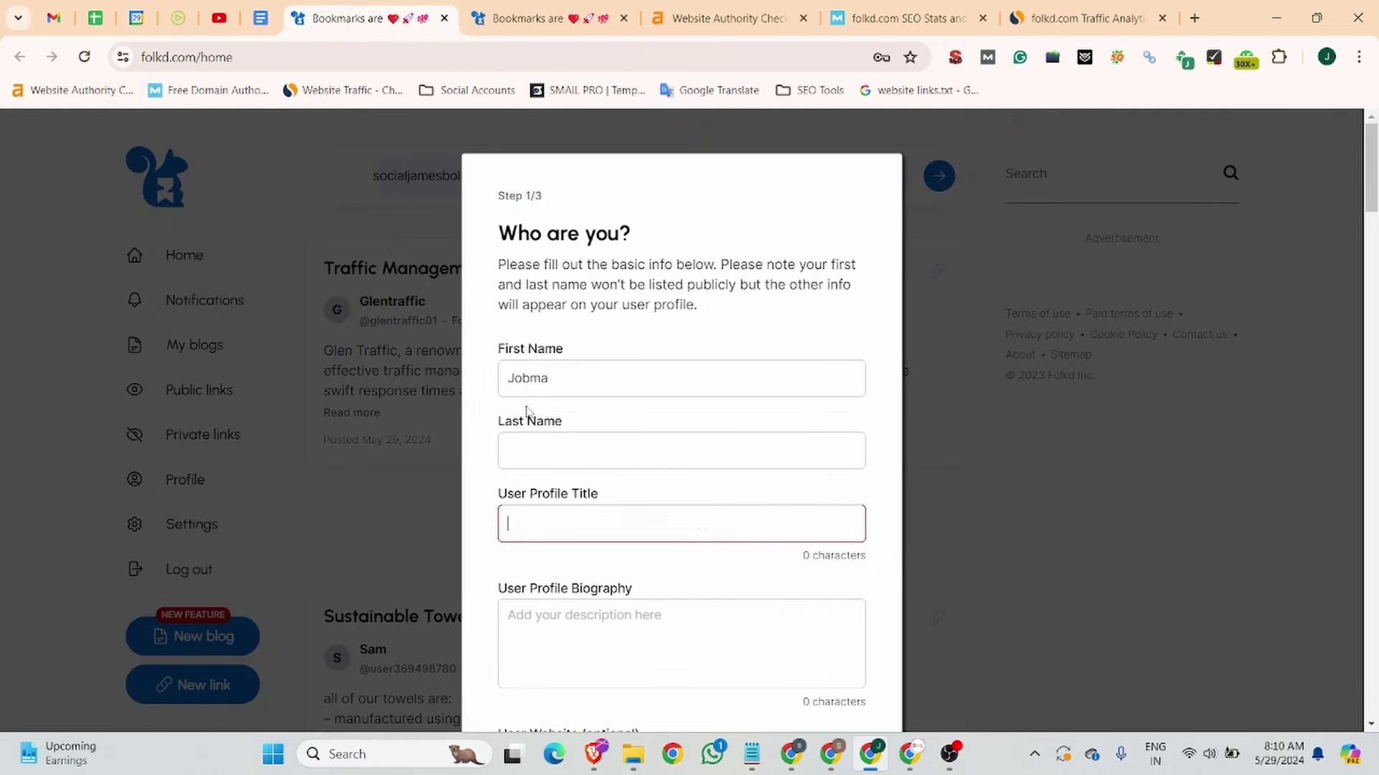
{"action": "left_click", "coordinate": [530, 535]}
{"action": "key", "text": "ctrl+v"}
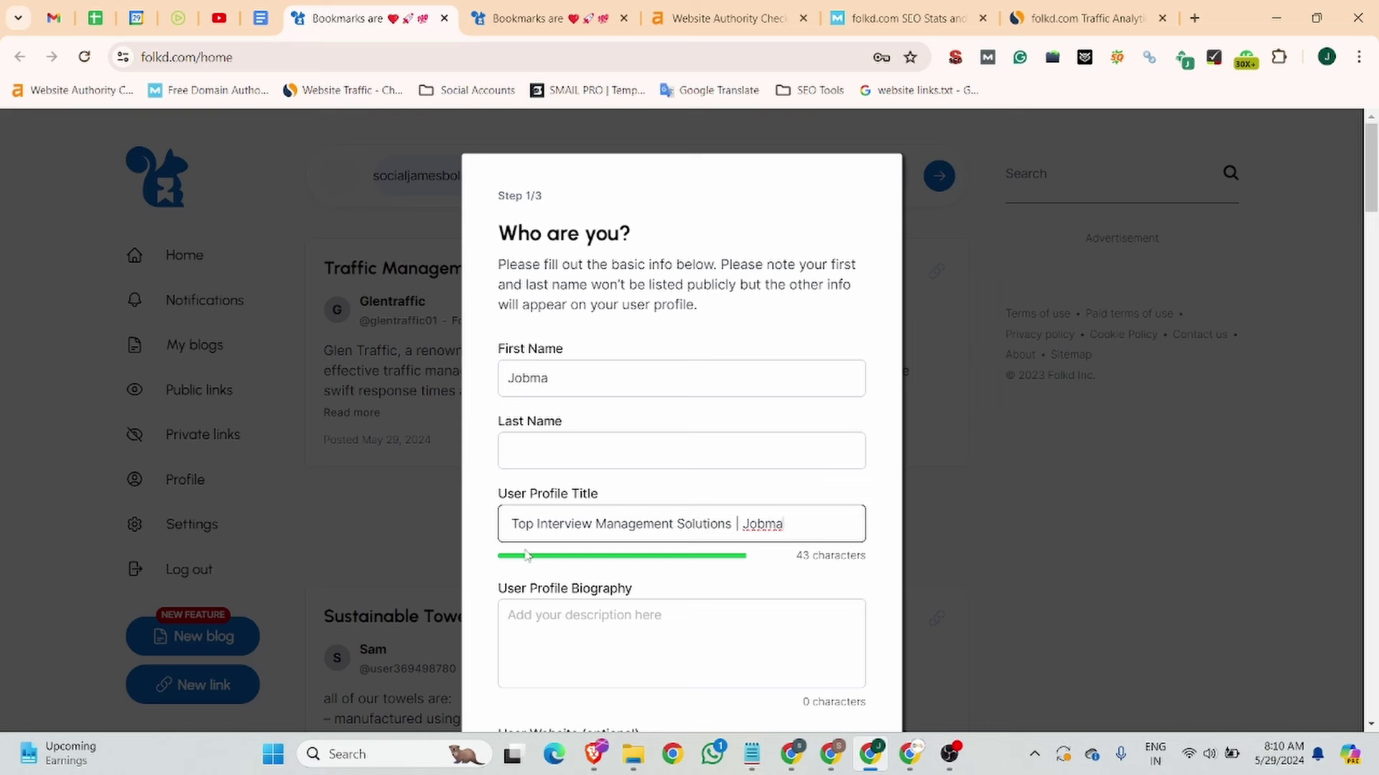
{"action": "left_click_drag", "start_coordinate": [540, 528], "coordinate": [467, 532]}
{"action": "key", "text": "BackSpace"}
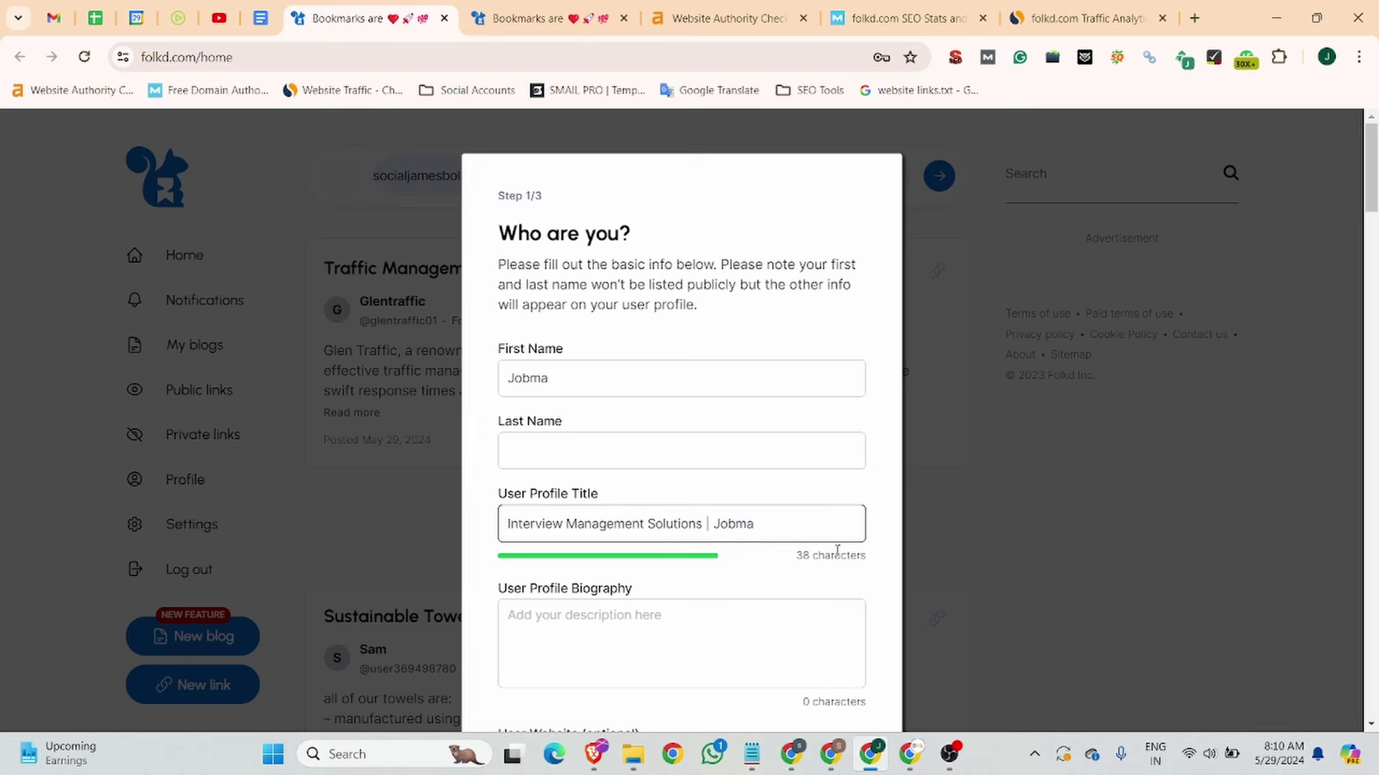
Step: Paste the short Jobma description from the Business Listing document into the biography
{"action": "left_click", "coordinate": [704, 445]}
{"action": "scroll", "coordinate": [704, 446], "scroll_direction": "down", "scroll_amount": 5}
{"action": "left_click", "coordinate": [599, 277]}
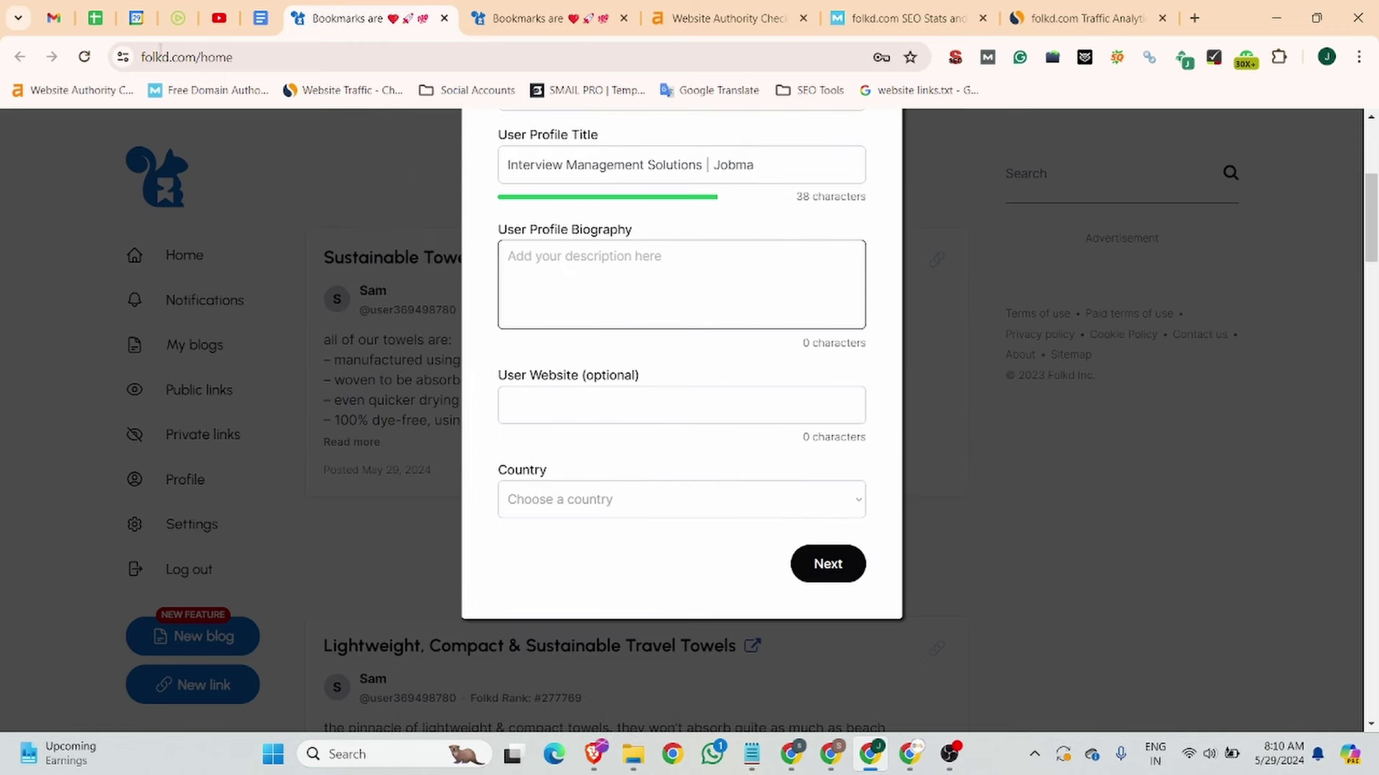
{"action": "left_click", "coordinate": [261, 18]}
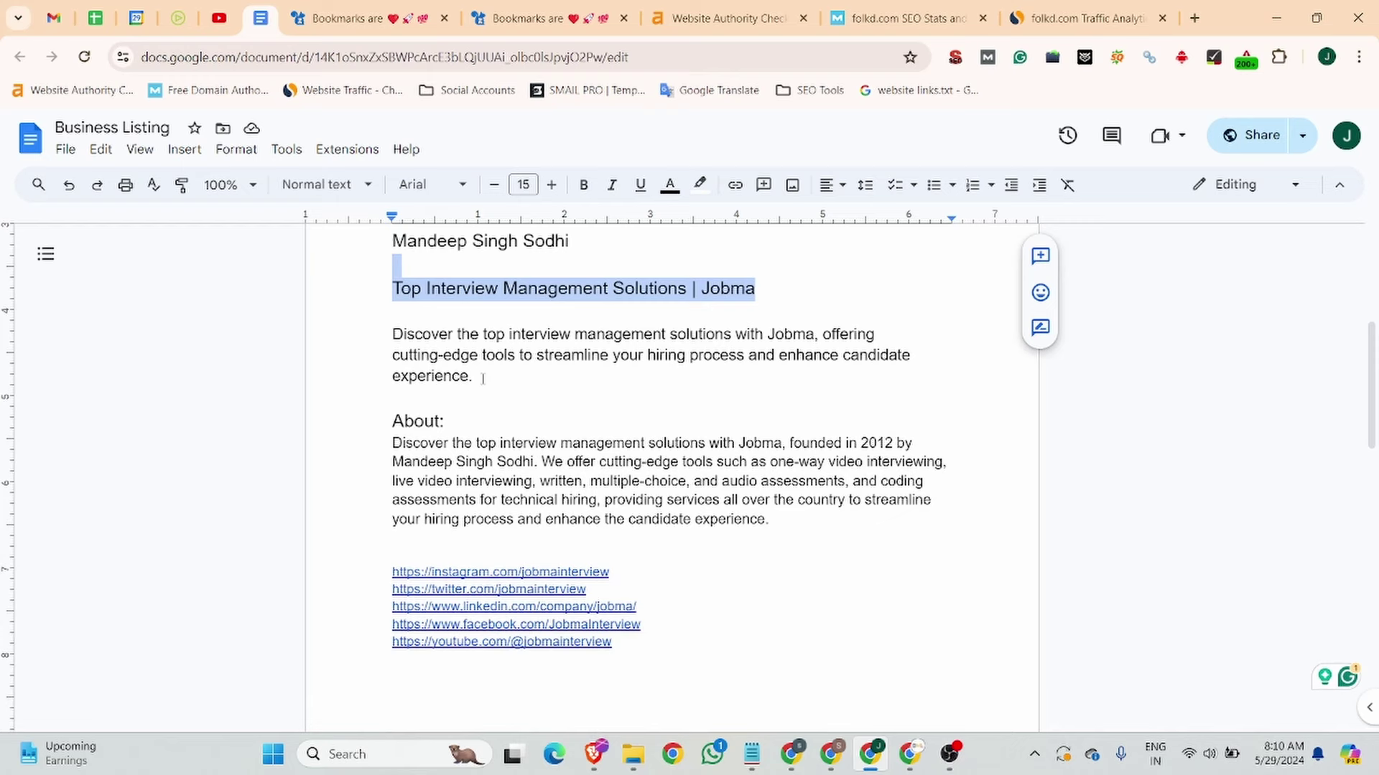
{"action": "left_click_drag", "start_coordinate": [482, 378], "coordinate": [365, 336]}
{"action": "key", "text": "ctrl+c"}
{"action": "left_click", "coordinate": [359, 22]}
{"action": "key", "text": "ctrl+v"}
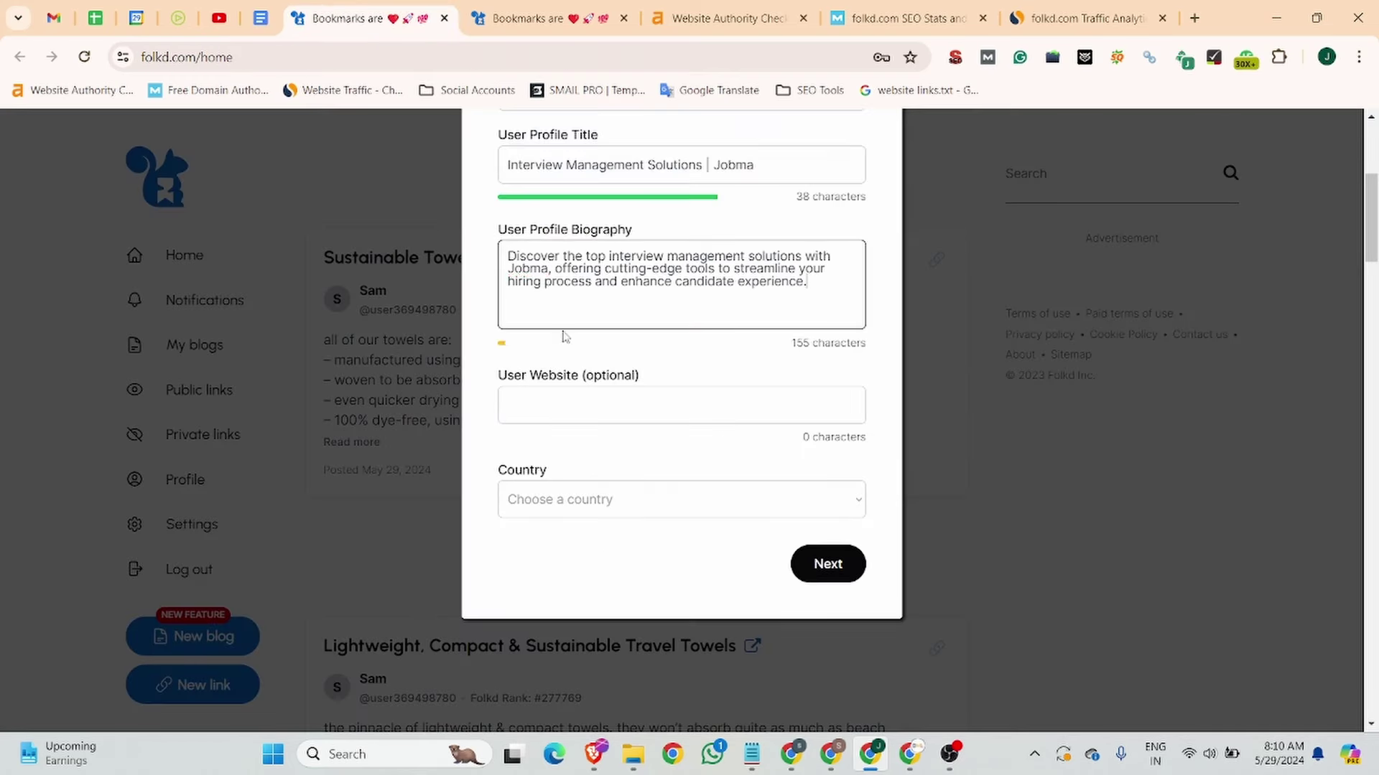
Step: Enter the jobma.com address, copied from the blog article, as the website
{"action": "left_click", "coordinate": [544, 404]}
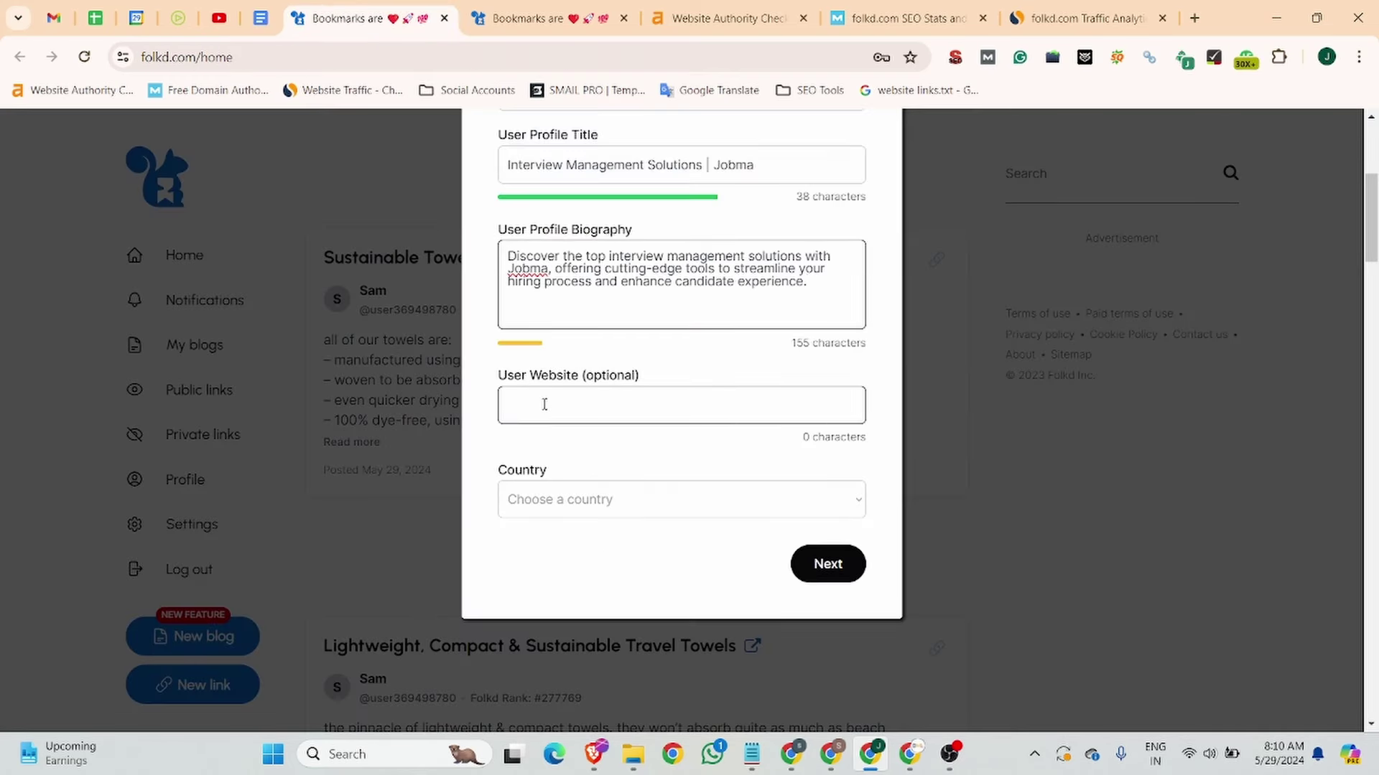
{"action": "left_click", "coordinate": [178, 18]}
{"action": "left_click", "coordinate": [224, 57]}
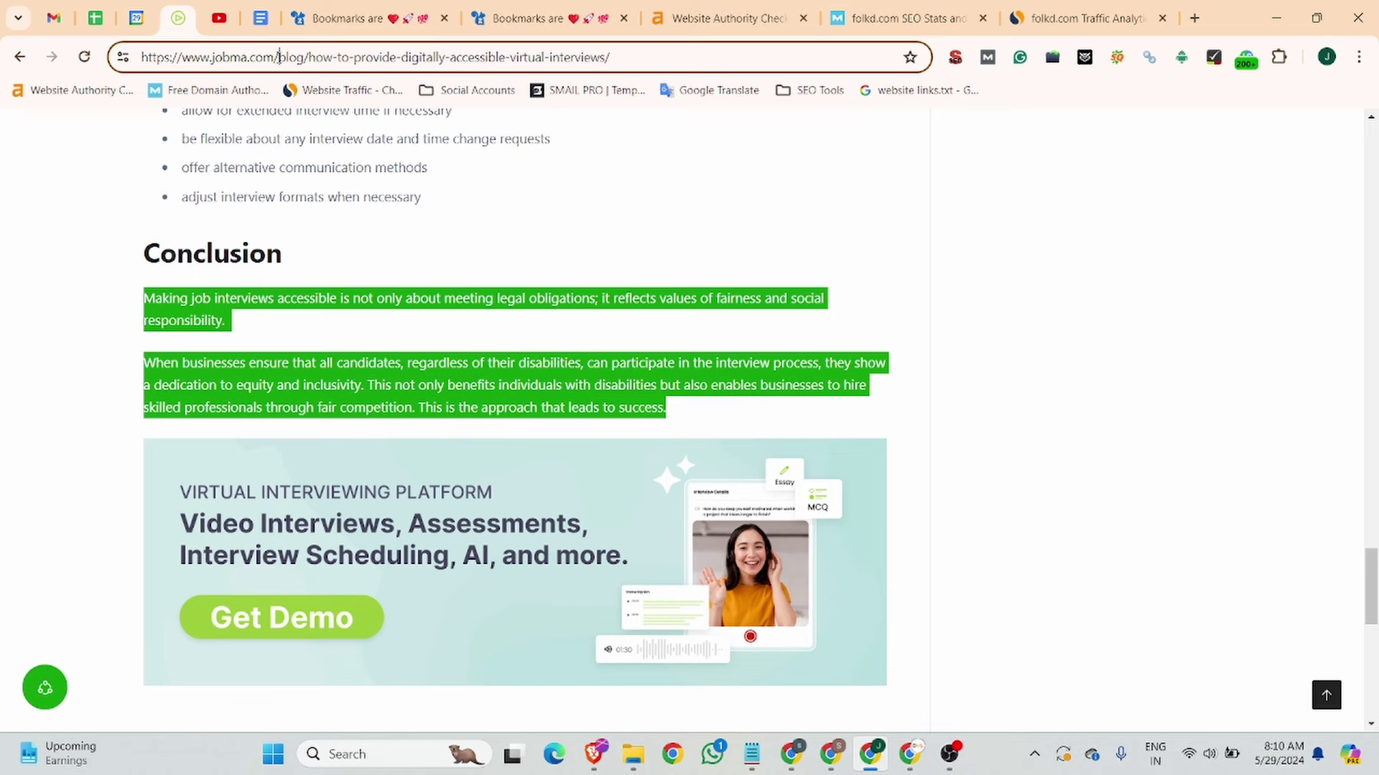
{"action": "left_click_drag", "start_coordinate": [279, 57], "coordinate": [140, 57]}
{"action": "key", "text": "ctrl+c"}
{"action": "left_click", "coordinate": [359, 18]}
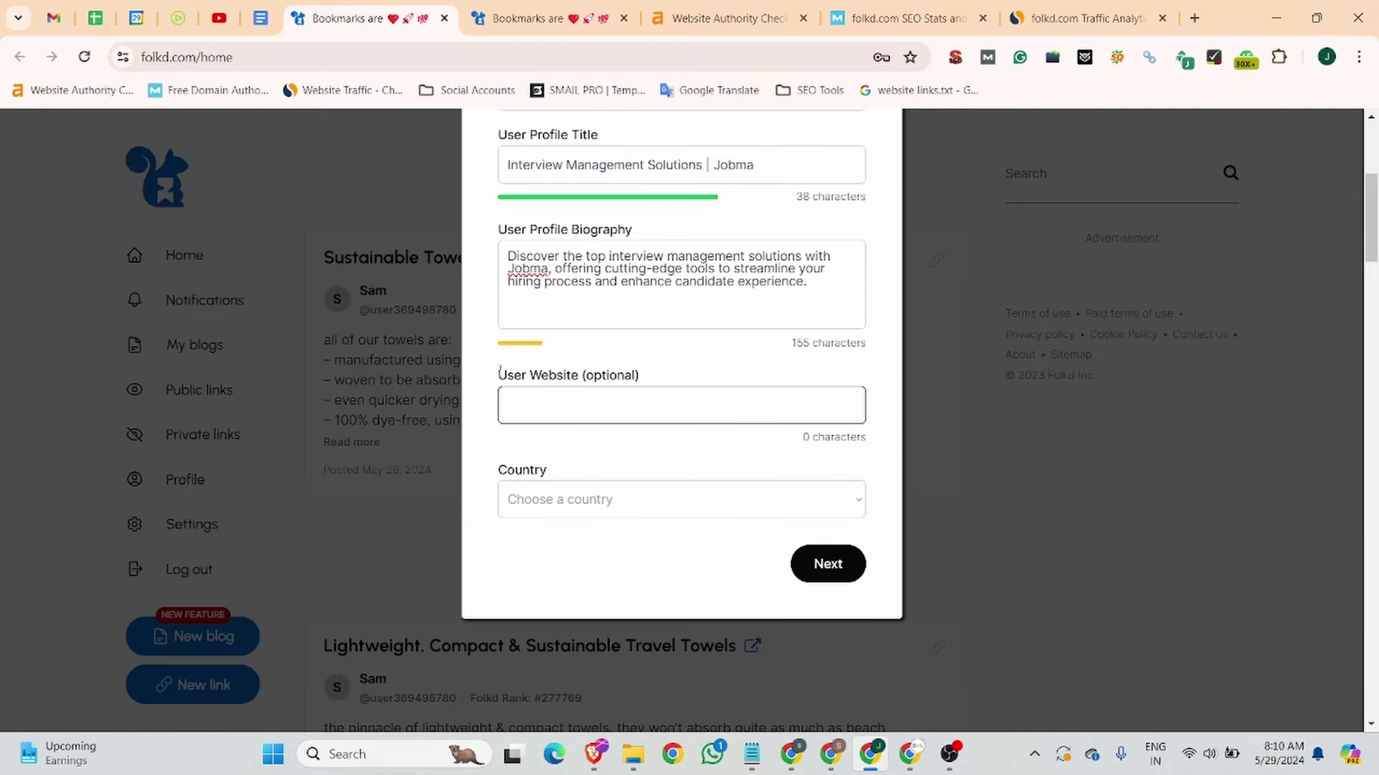
{"action": "key", "text": "ctrl+v"}
Step: Choose United States as the country and attempt to continue
{"action": "left_click", "coordinate": [594, 507]}
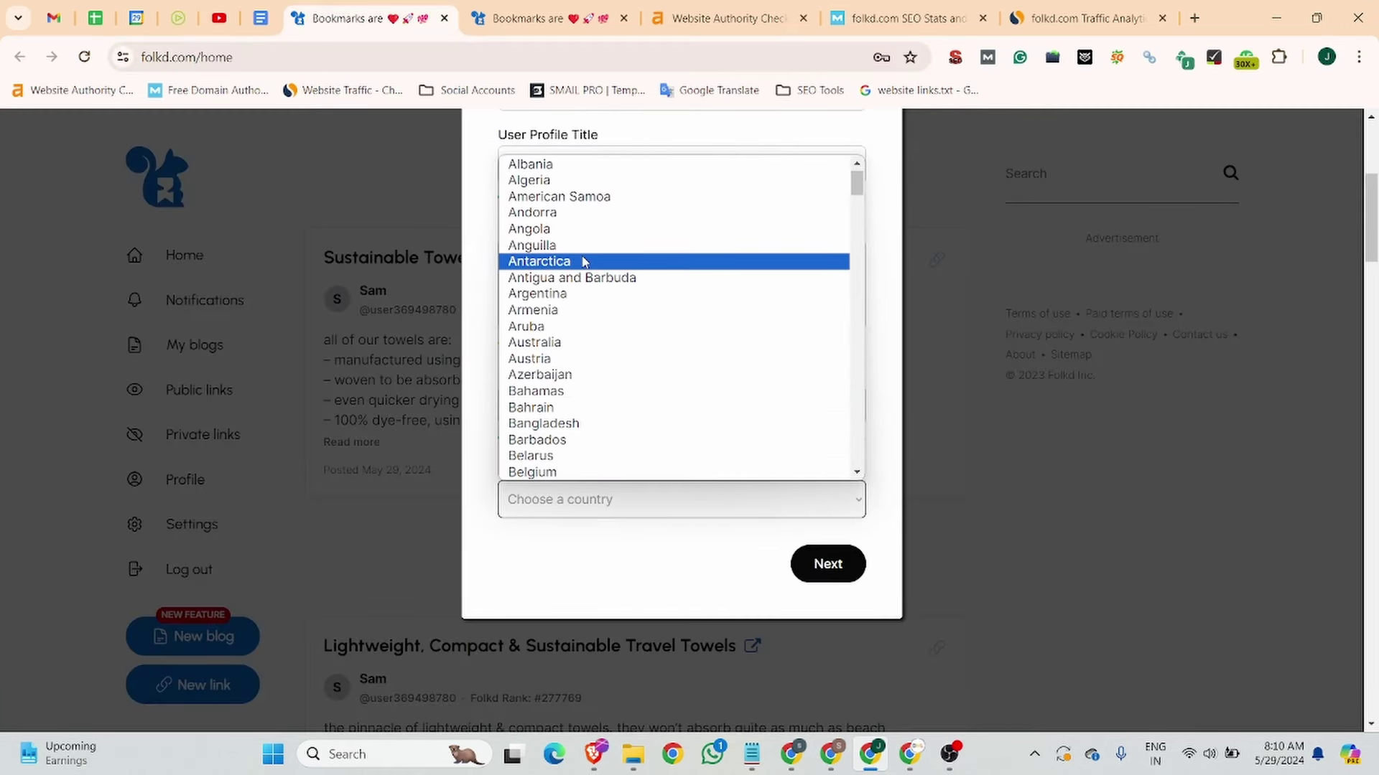
{"action": "key", "text": "u"}
{"action": "key", "text": "Down"}
{"action": "key", "text": "Down"}
{"action": "key", "text": "Down"}
{"action": "key", "text": "Down"}
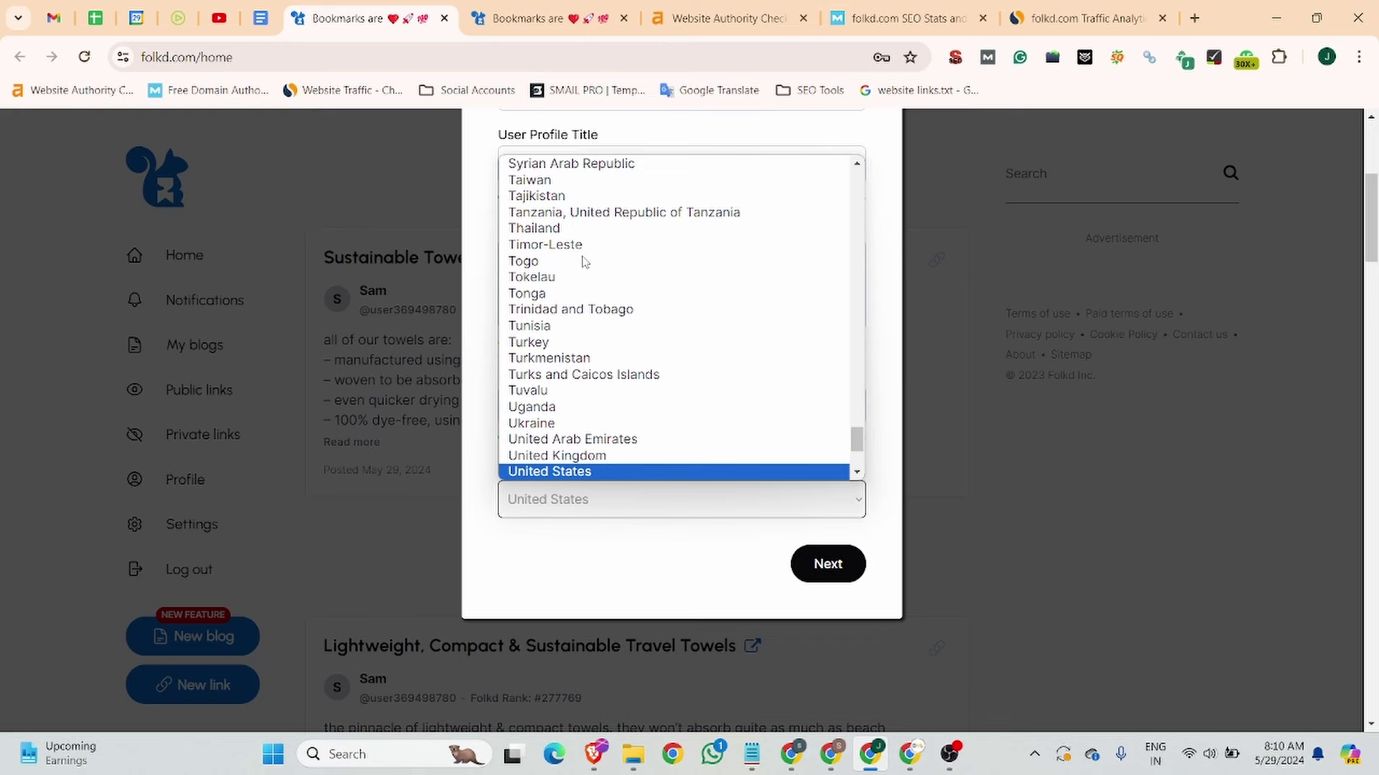
{"action": "left_click", "coordinate": [608, 473]}
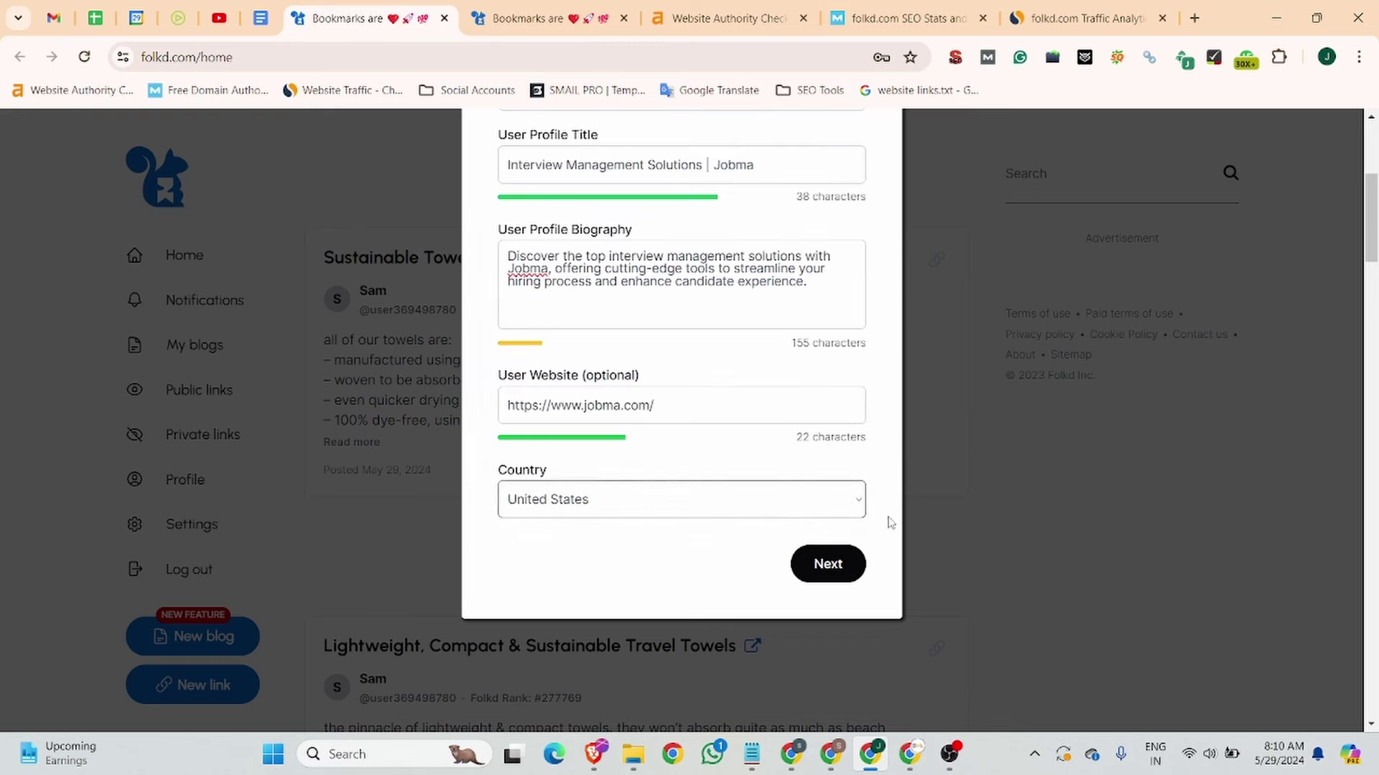
{"action": "left_click", "coordinate": [825, 563]}
Step: Fill in the missing last name Interview and retry continuing
{"action": "scroll", "coordinate": [645, 324], "scroll_direction": "up", "scroll_amount": 3}
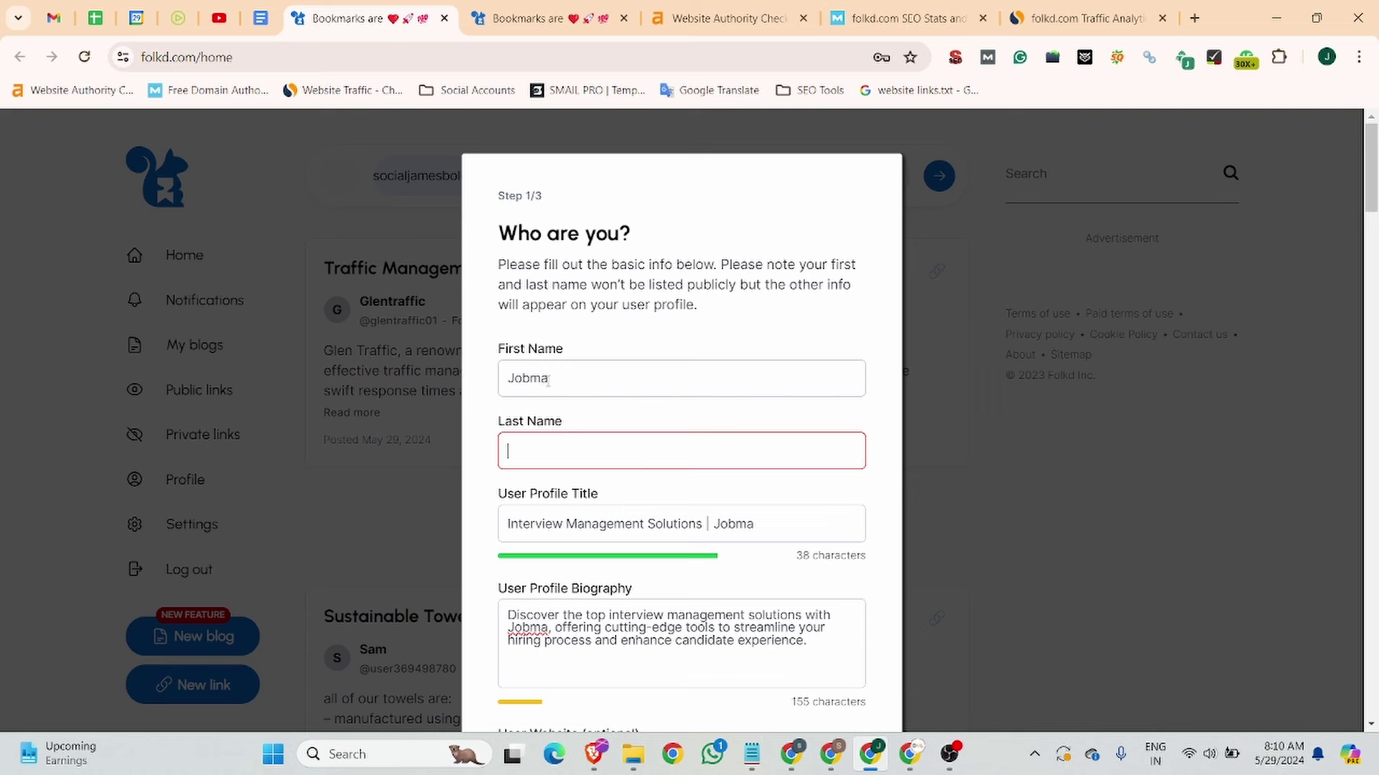
{"action": "type", "text": "Interview"}
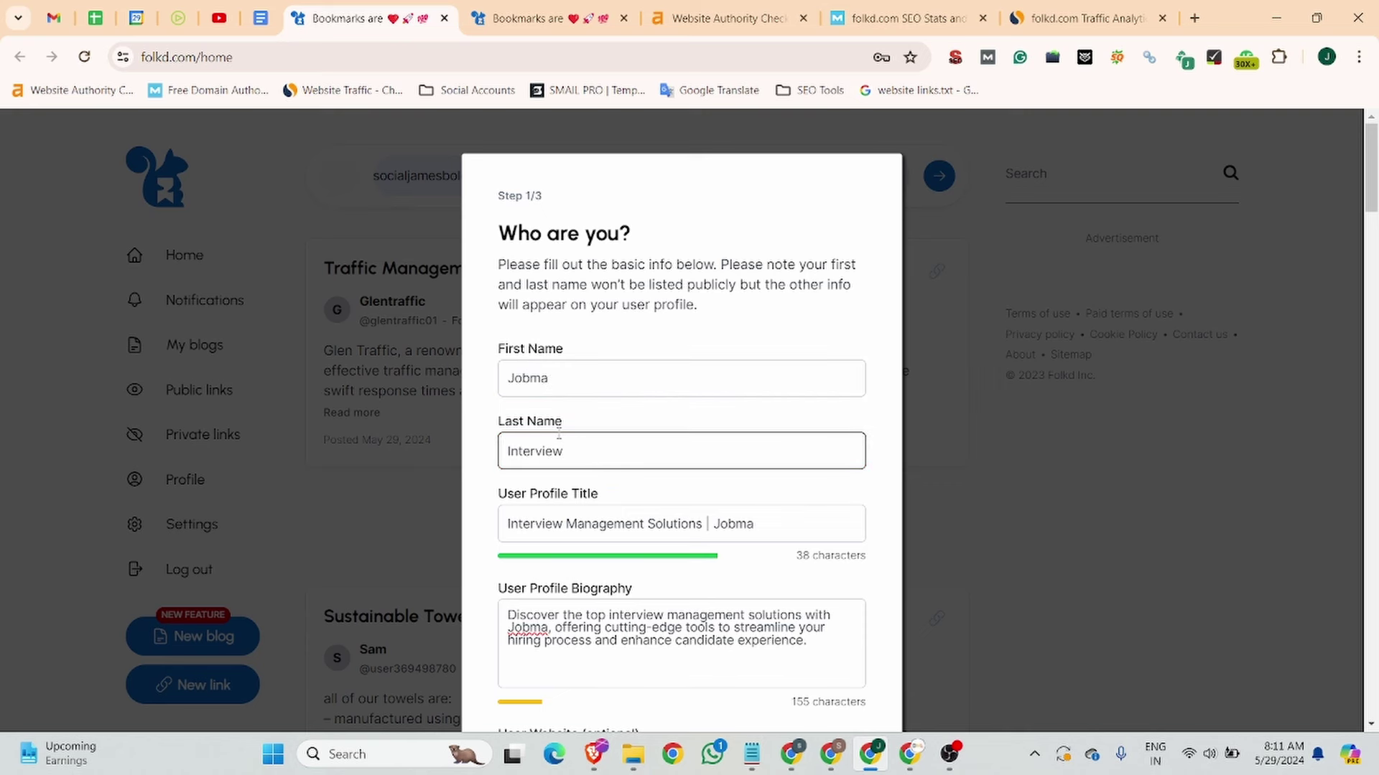
{"action": "scroll", "coordinate": [559, 434], "scroll_direction": "down", "scroll_amount": 5}
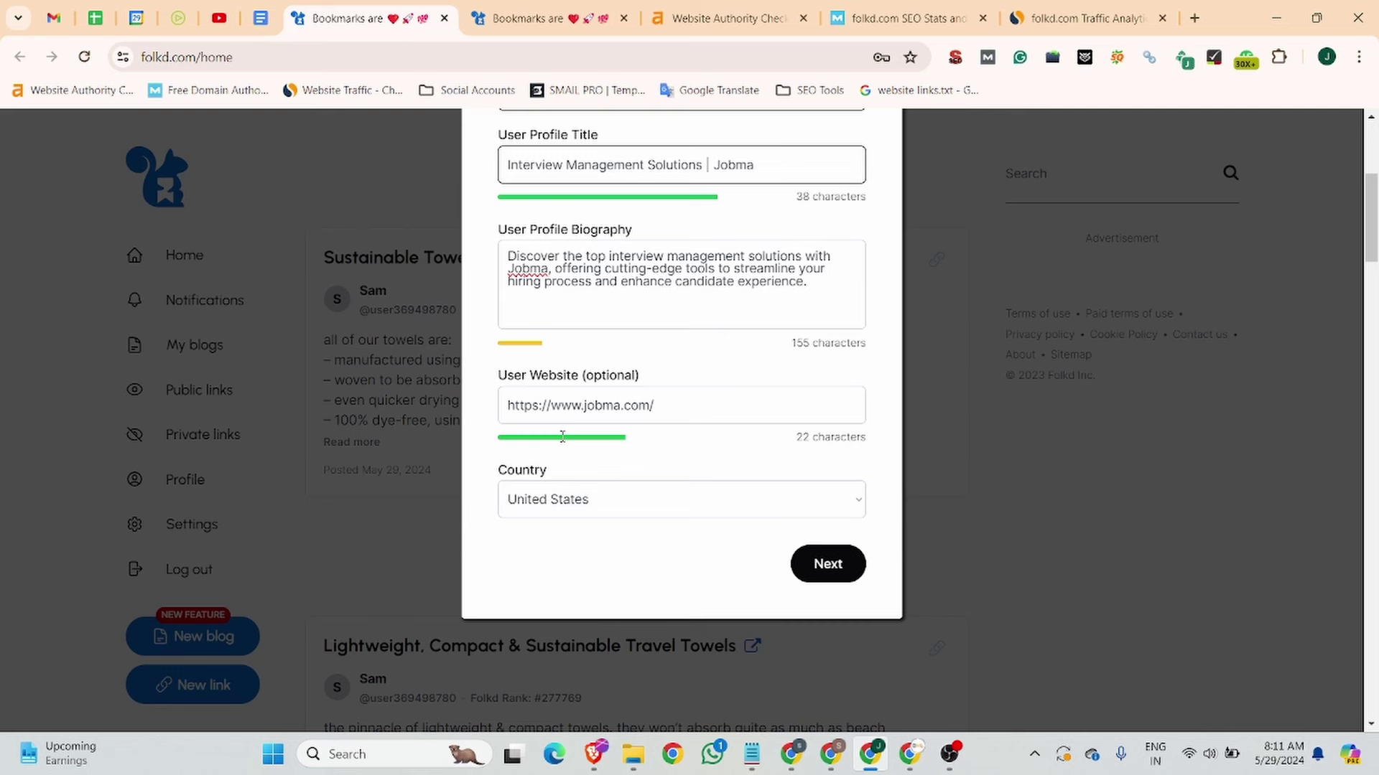
{"action": "left_click", "coordinate": [845, 567]}
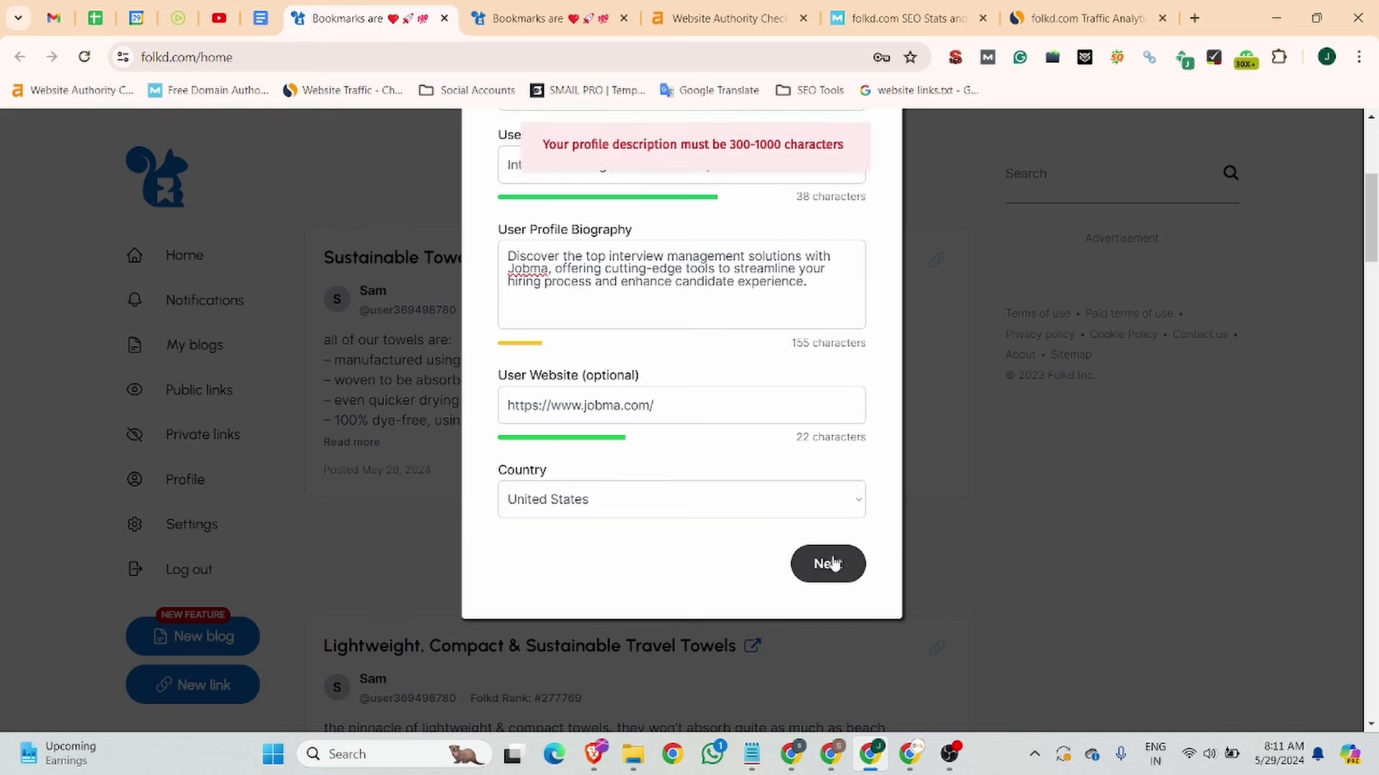
Step: Replace the biography with the longer 394-character About paragraph and advance to handle selection
{"action": "scroll", "coordinate": [833, 562], "scroll_direction": "up", "scroll_amount": 1}
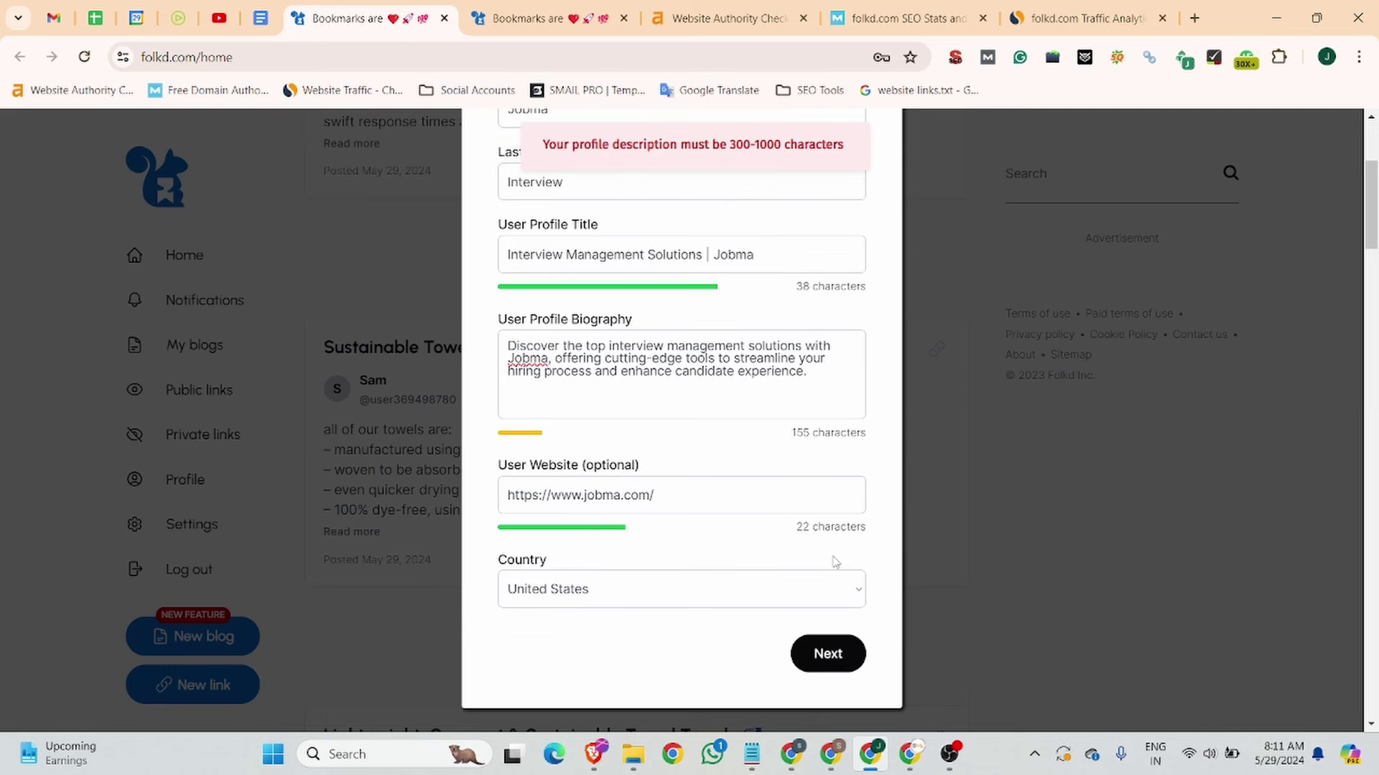
{"action": "scroll", "coordinate": [833, 562], "scroll_direction": "up", "scroll_amount": 1}
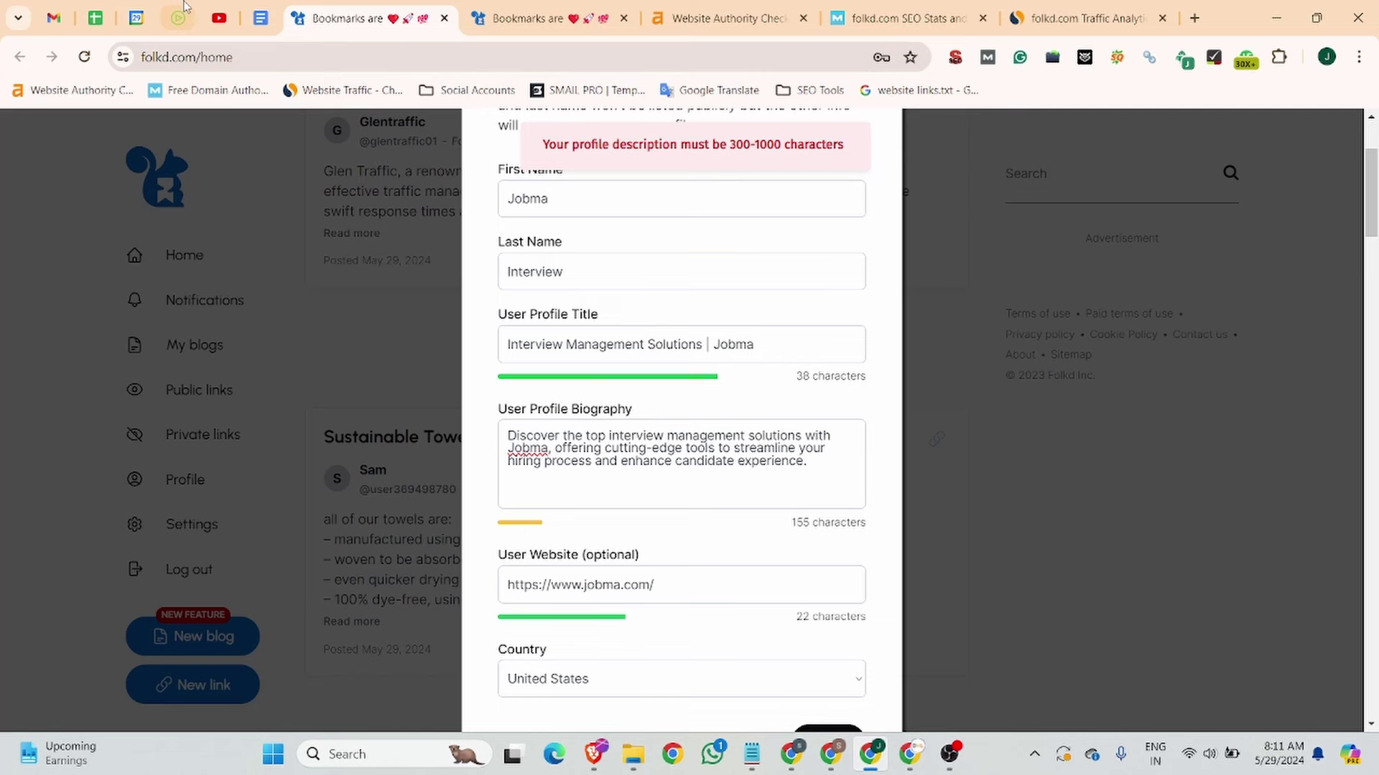
{"action": "left_click", "coordinate": [261, 18]}
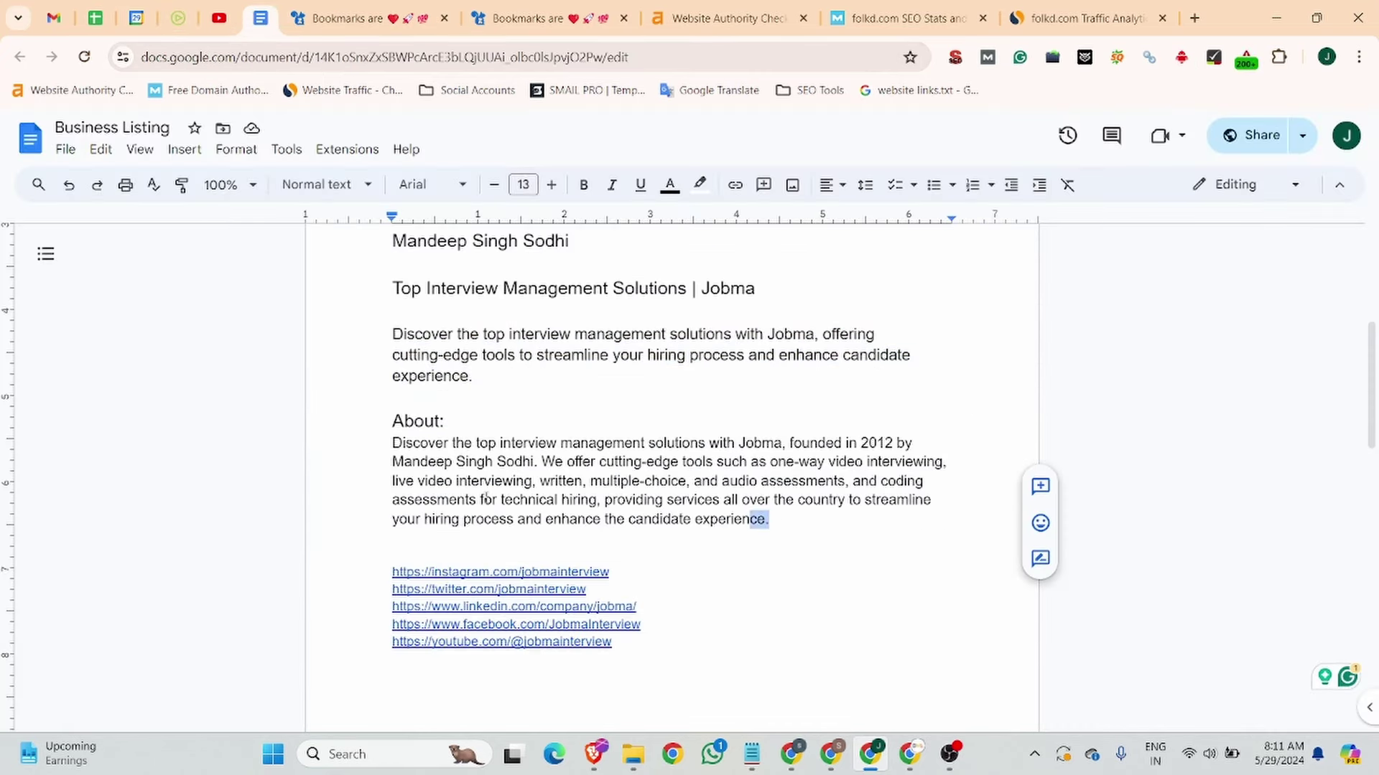
{"action": "left_click_drag", "start_coordinate": [779, 524], "coordinate": [363, 444]}
{"action": "key", "text": "ctrl+c"}
{"action": "left_click", "coordinate": [388, 18]}
{"action": "left_click", "coordinate": [820, 468]}
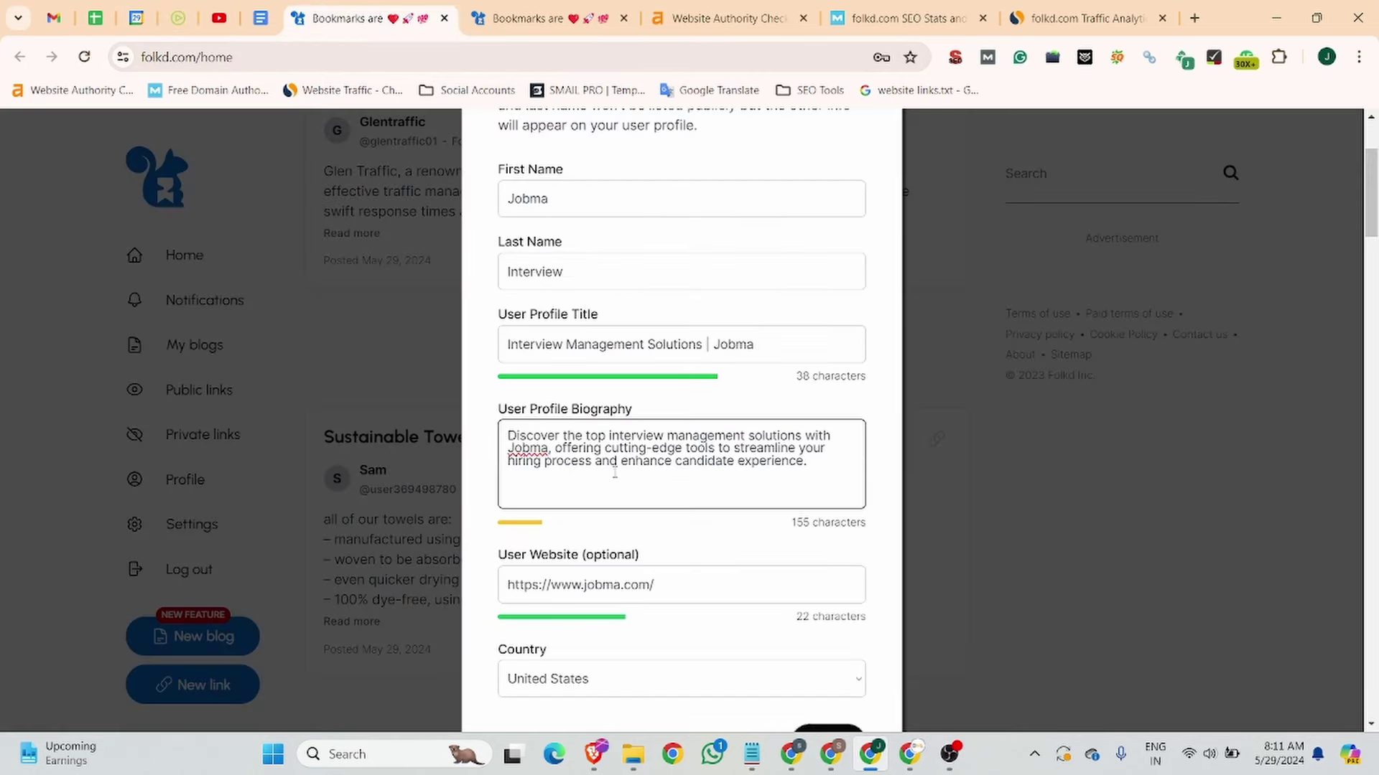
{"action": "key", "text": "ctrl+a"}
{"action": "key", "text": "ctrl+v"}
{"action": "scroll", "coordinate": [630, 468], "scroll_direction": "down", "scroll_amount": 5}
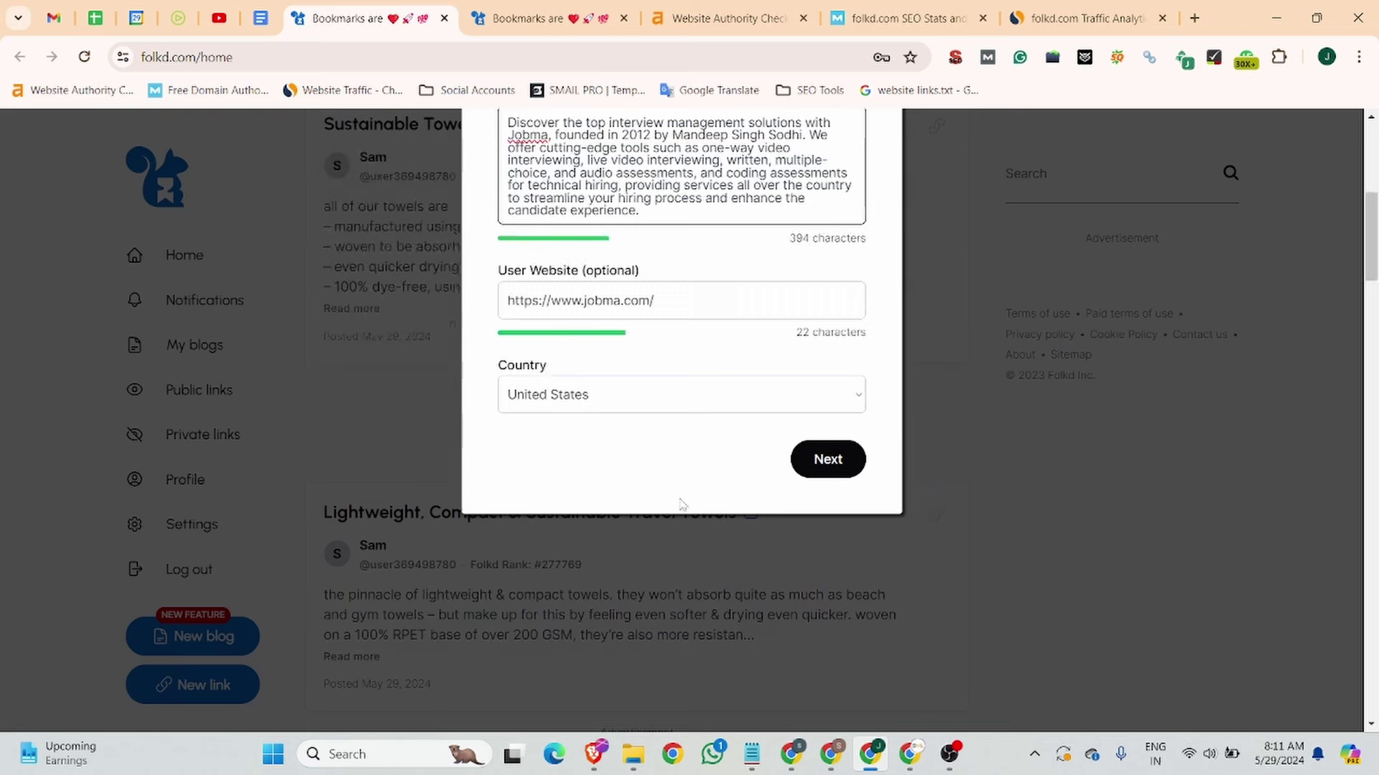
{"action": "scroll", "coordinate": [718, 431], "scroll_direction": "down", "scroll_amount": 2}
{"action": "scroll", "coordinate": [803, 331], "scroll_direction": "up", "scroll_amount": 1}
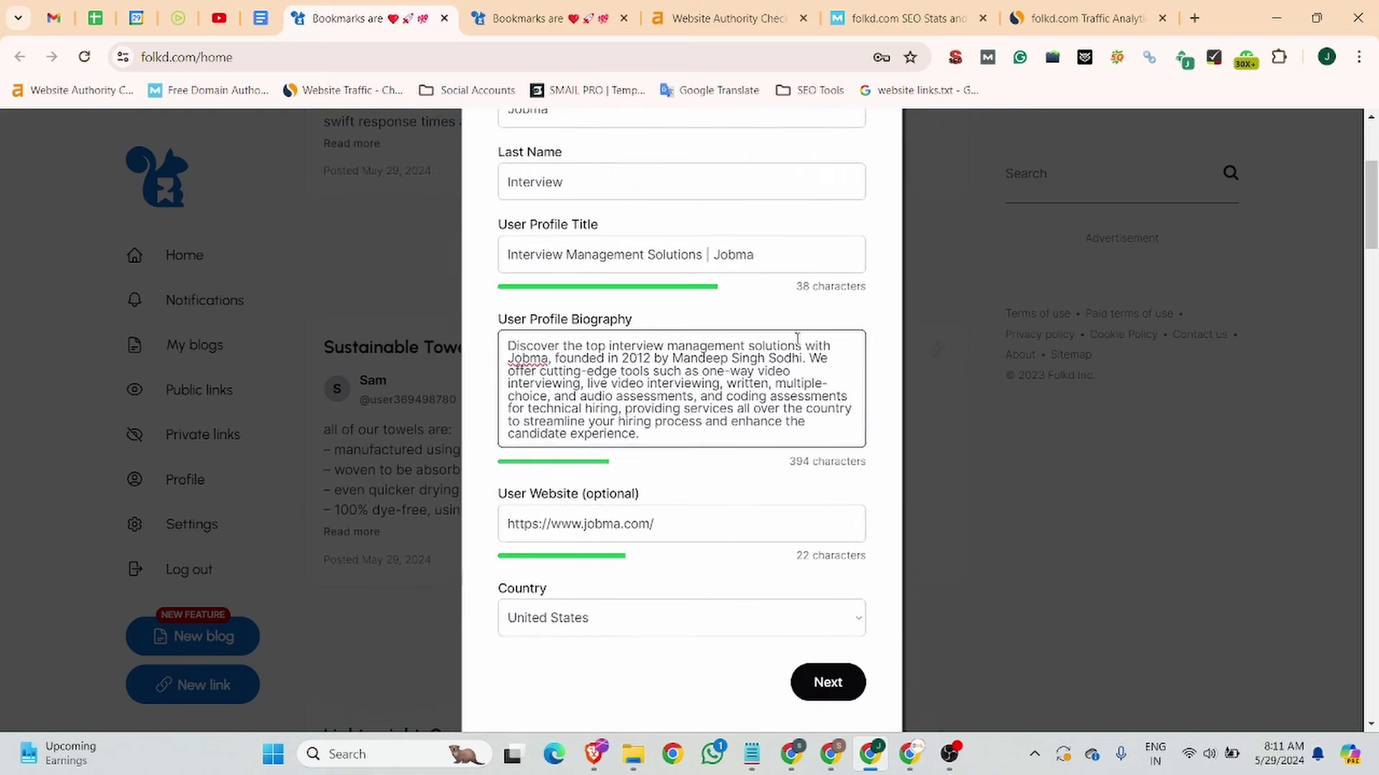
{"action": "left_click", "coordinate": [826, 680]}
Step: Replace the suggested handle with jobmainterviewing and confirm it on the free plan
{"action": "scroll", "coordinate": [728, 342], "scroll_direction": "up", "scroll_amount": 1}
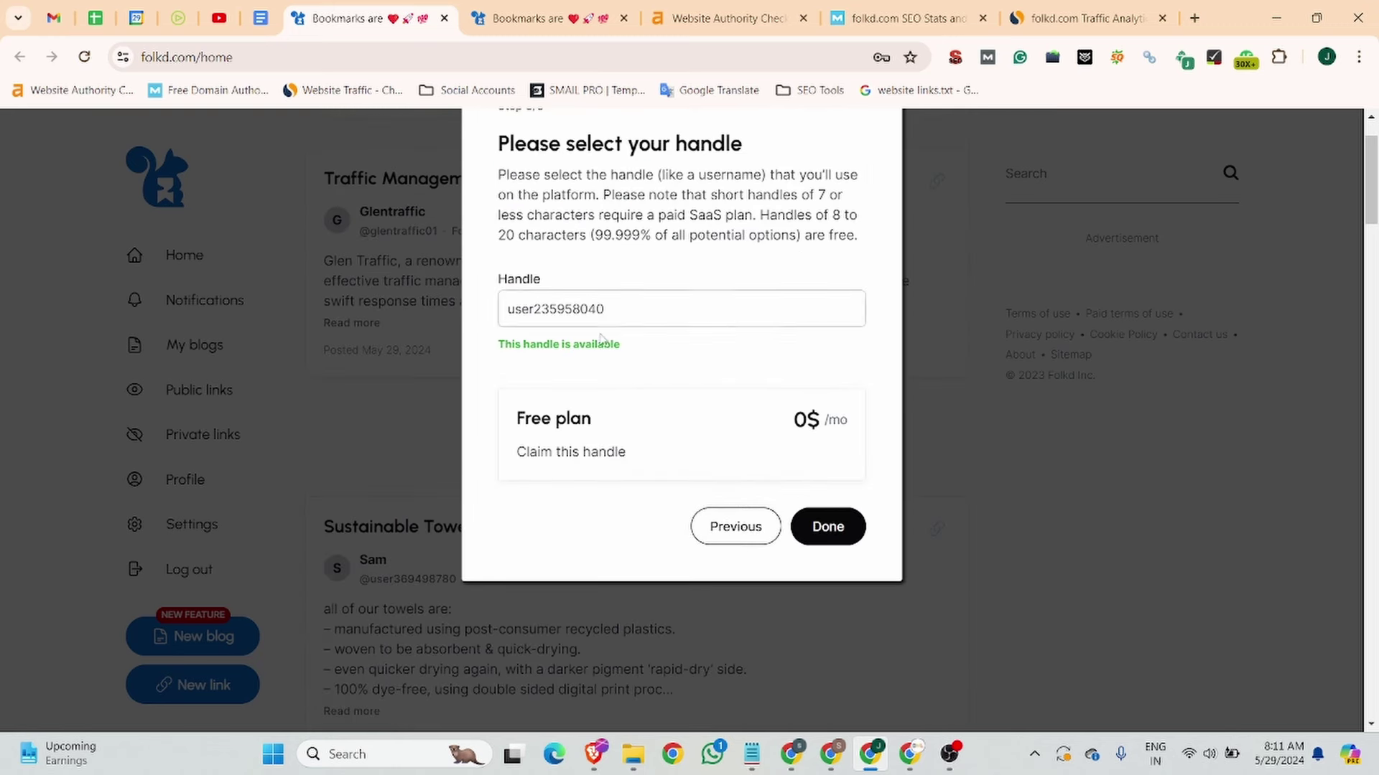
{"action": "left_click_drag", "start_coordinate": [607, 308], "coordinate": [481, 326]}
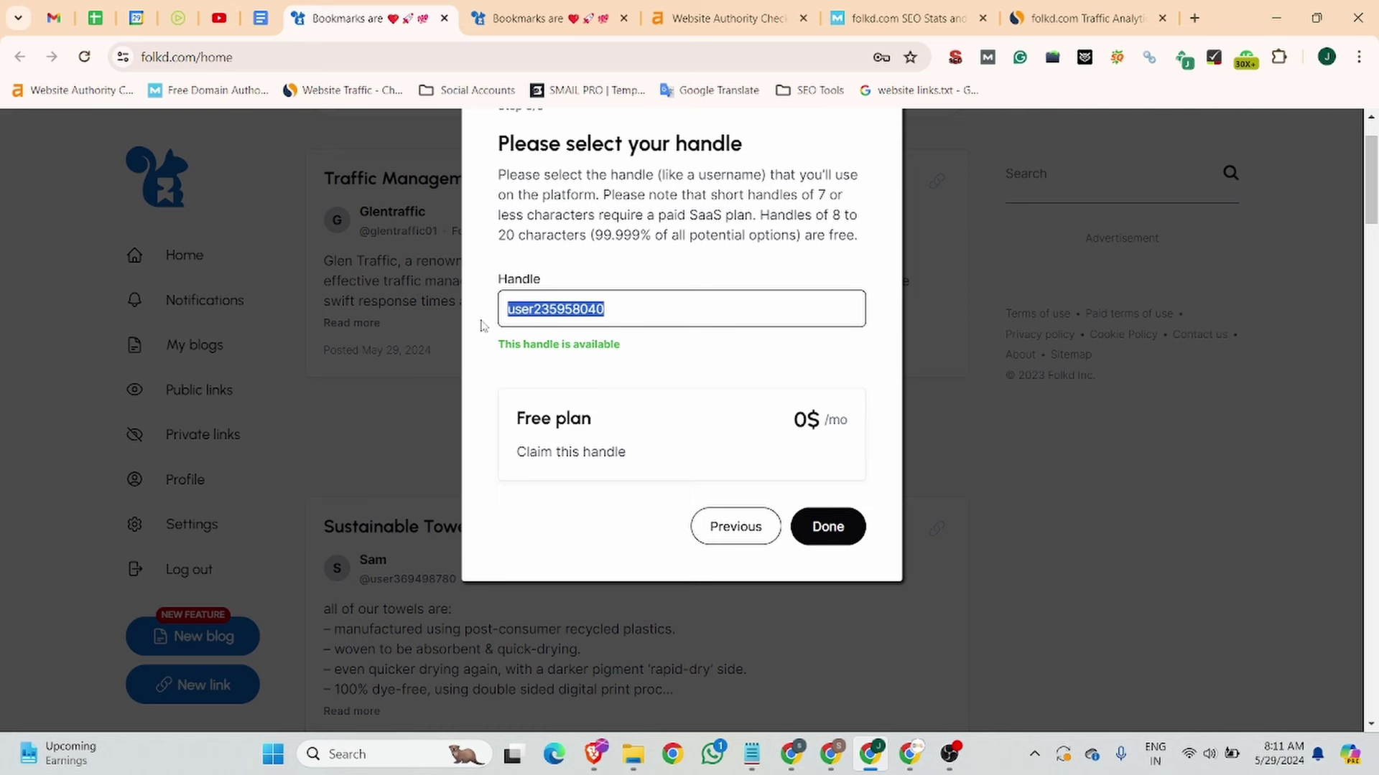
{"action": "type", "text": "jobma"}
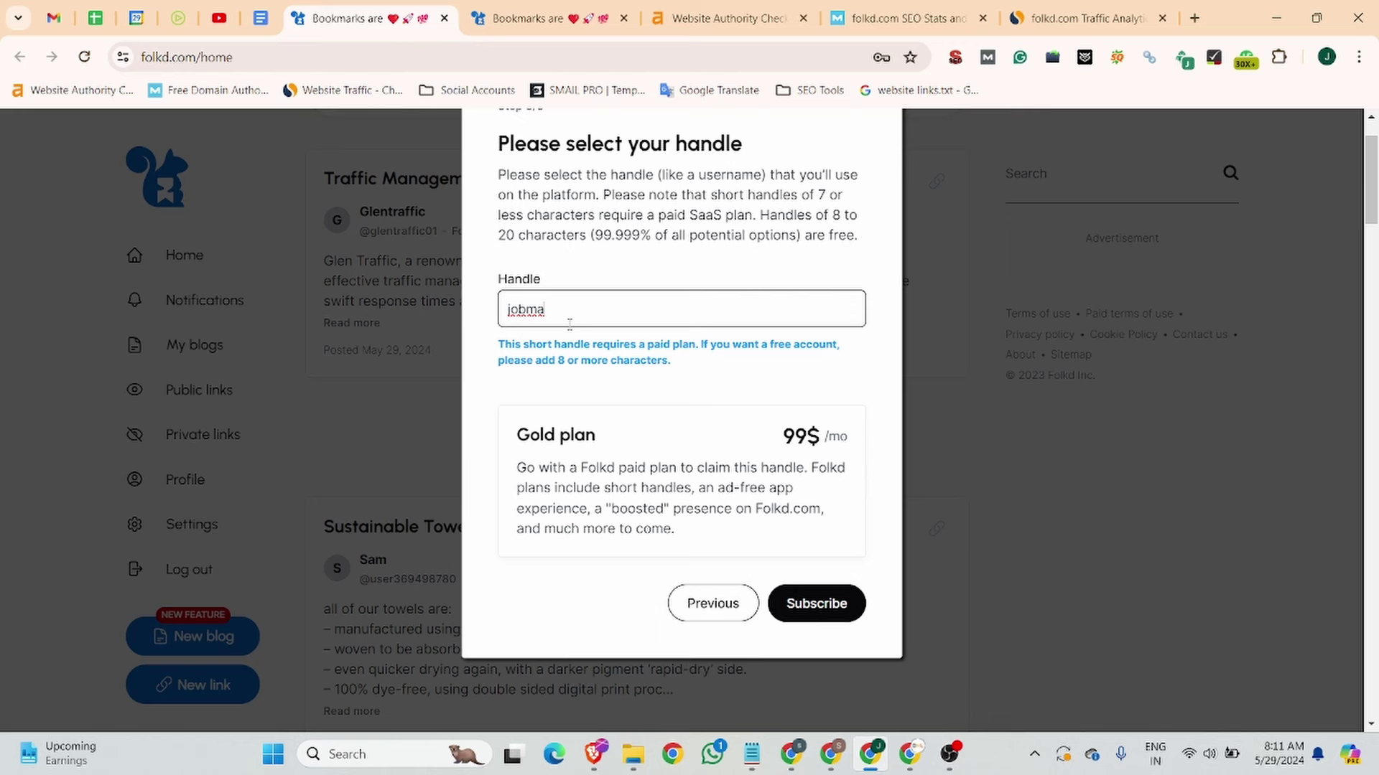
{"action": "type", "text": "in"}
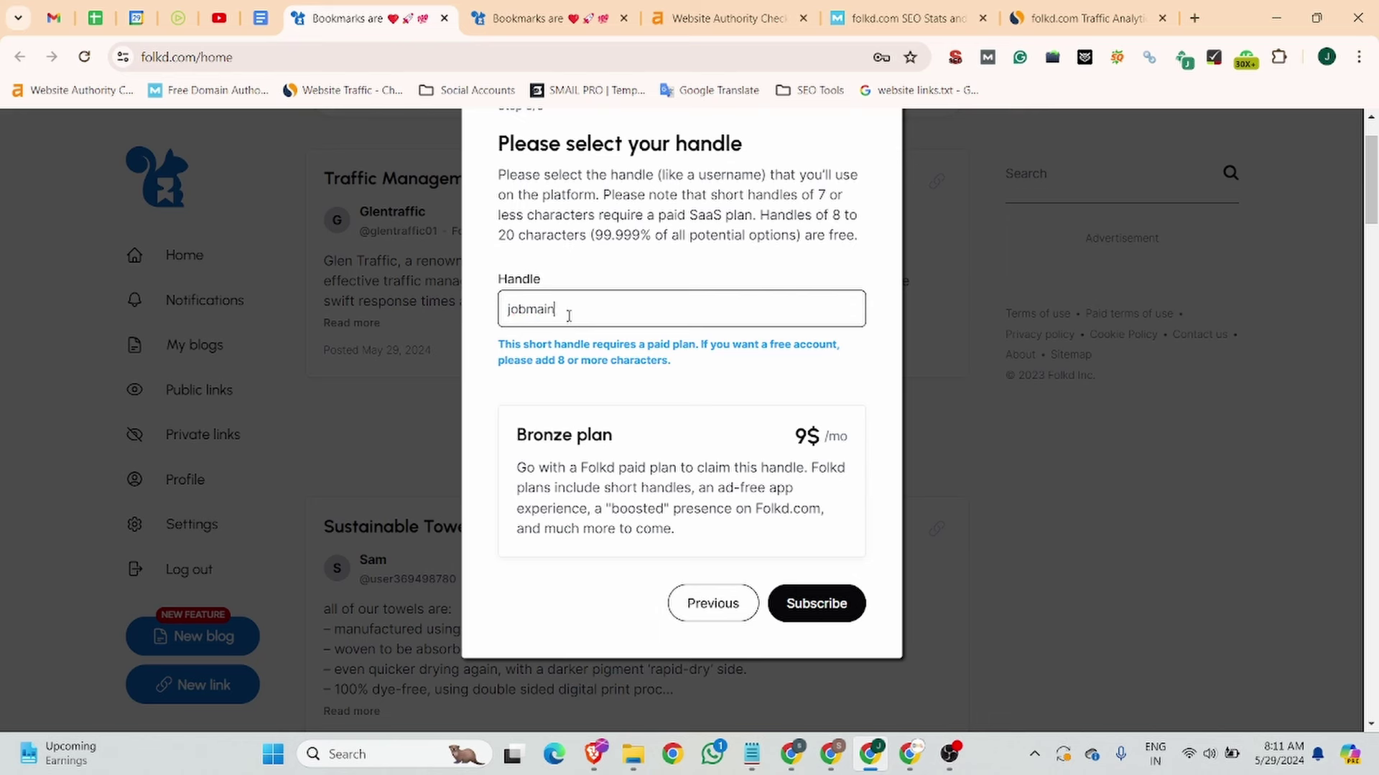
{"action": "type", "text": "terviewing"}
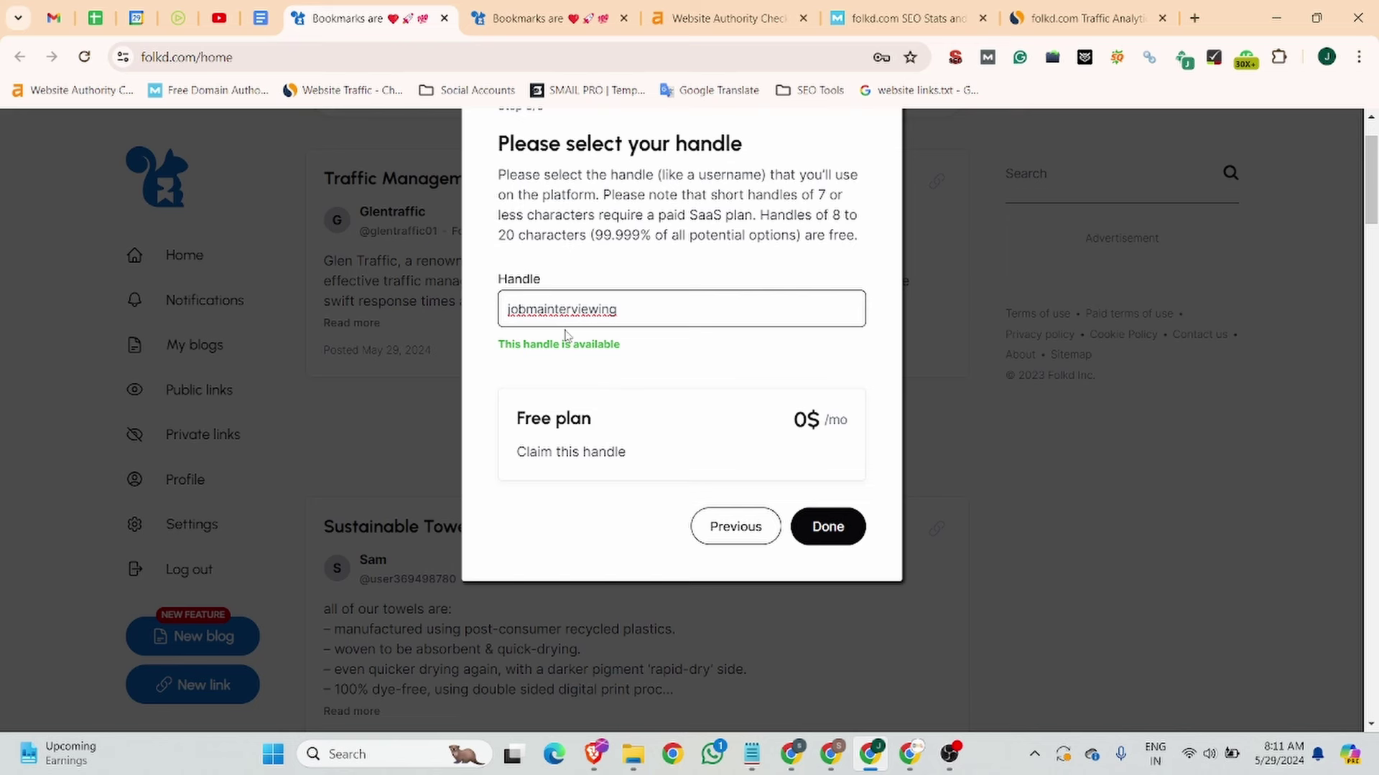
{"action": "left_click", "coordinate": [812, 537]}
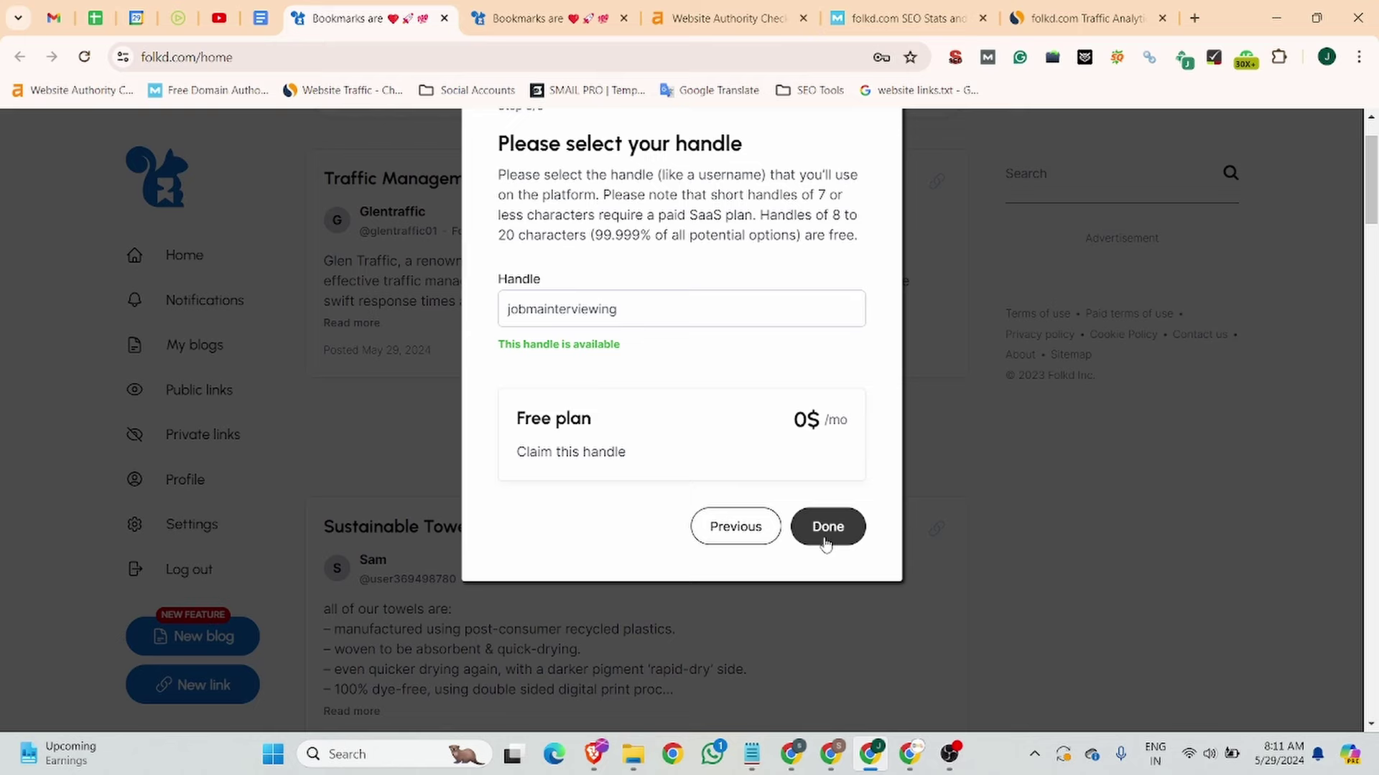
{"action": "left_click", "coordinate": [833, 537]}
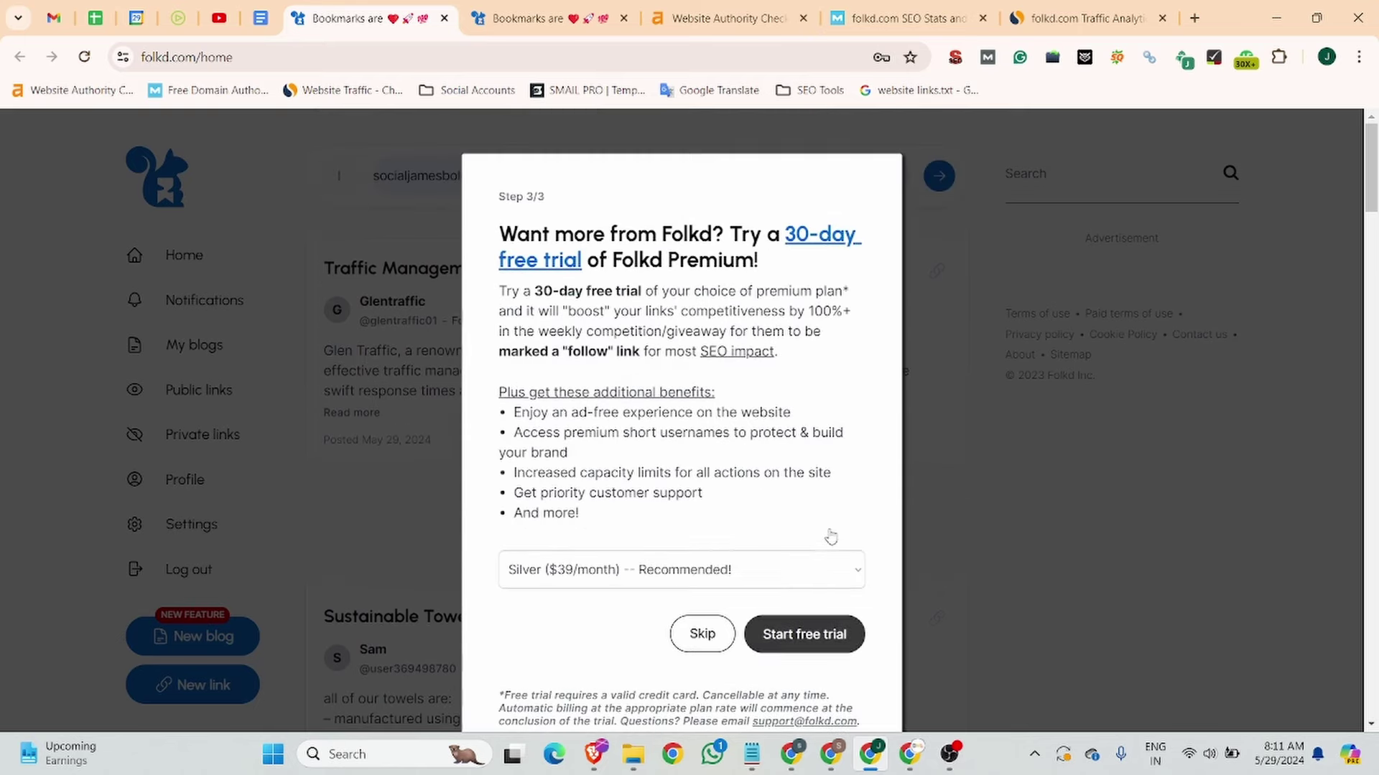
Step: Decline the premium trial, then open the Jobma profile page from the sidebar
{"action": "left_click", "coordinate": [701, 639]}
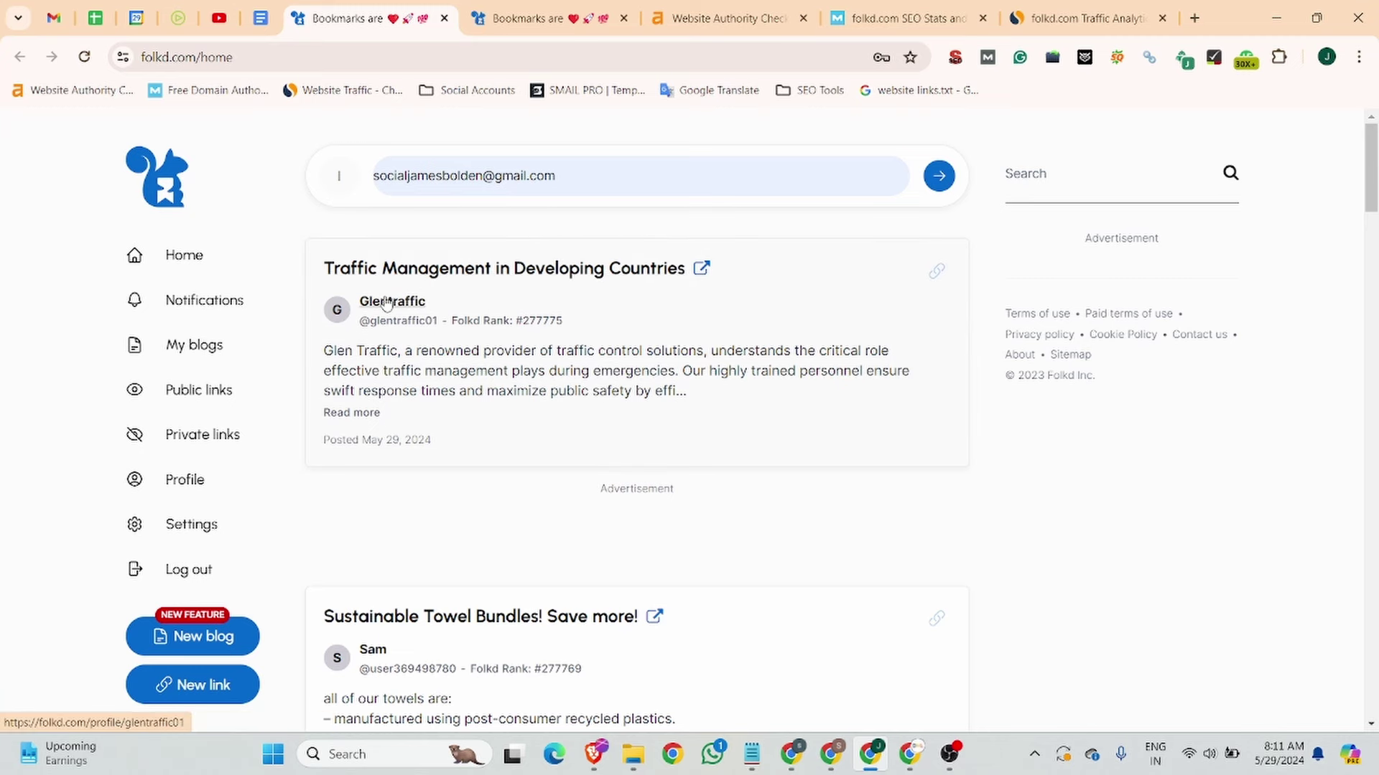
{"action": "scroll", "coordinate": [416, 280], "scroll_direction": "down", "scroll_amount": 5}
{"action": "scroll", "coordinate": [503, 280], "scroll_direction": "up", "scroll_amount": 4}
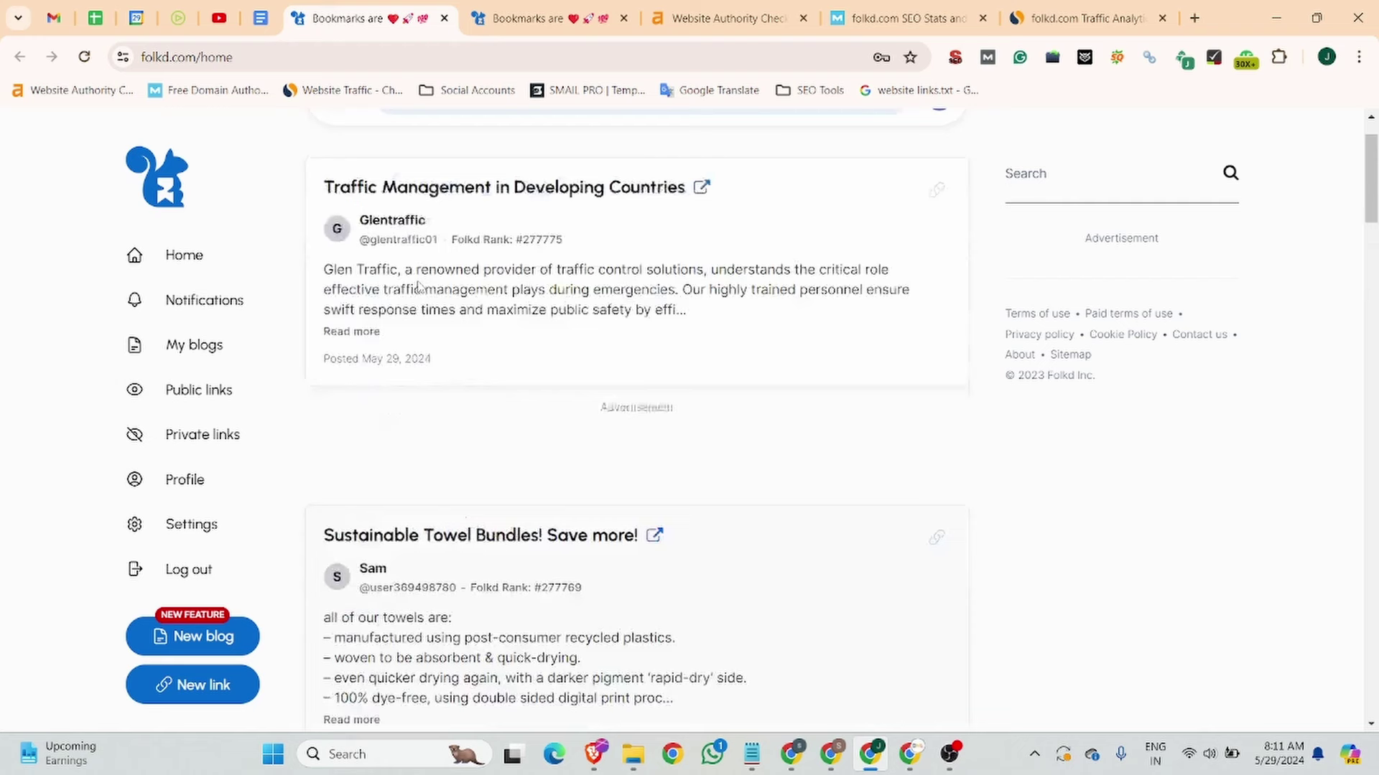
{"action": "scroll", "coordinate": [600, 266], "scroll_direction": "up", "scroll_amount": 1}
{"action": "scroll", "coordinate": [456, 381], "scroll_direction": "down", "scroll_amount": 2}
{"action": "scroll", "coordinate": [237, 486], "scroll_direction": "down", "scroll_amount": 4}
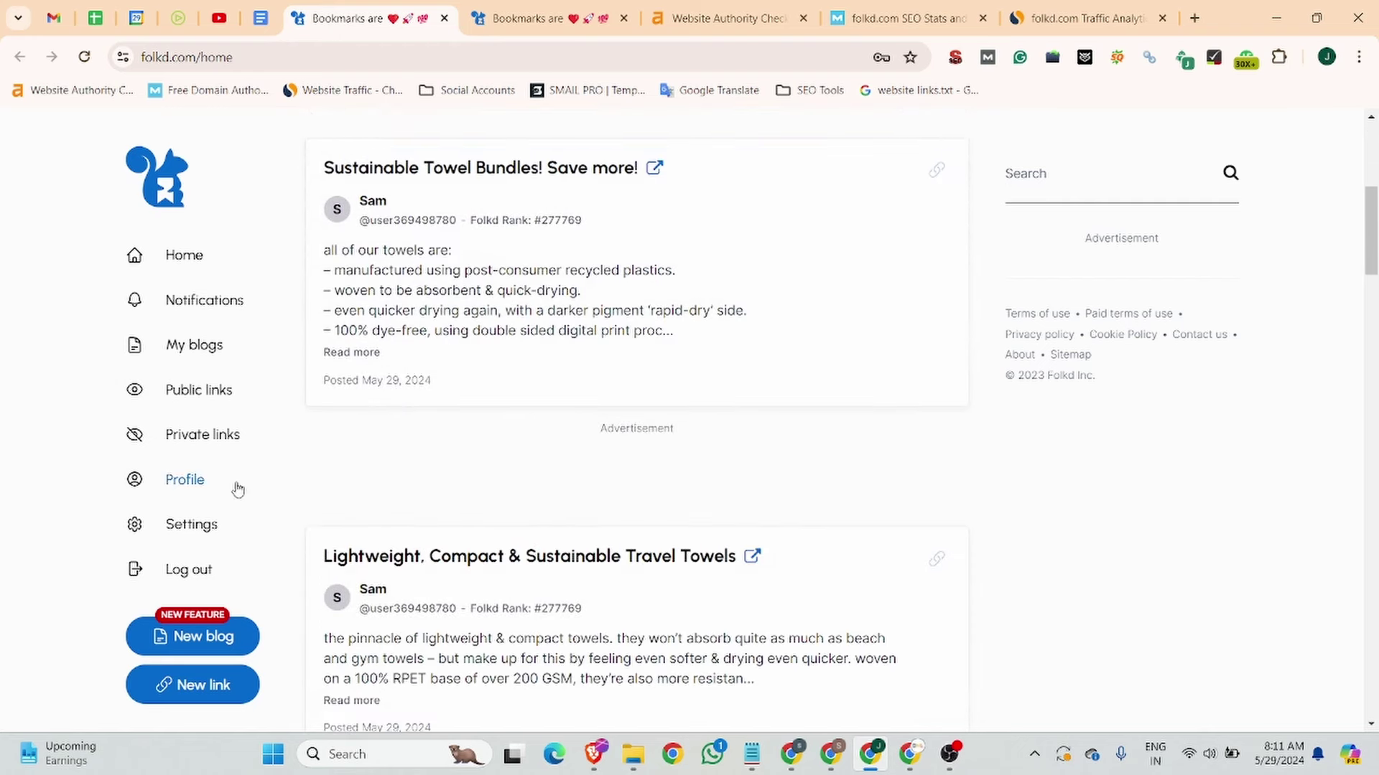
{"action": "left_click", "coordinate": [190, 481]}
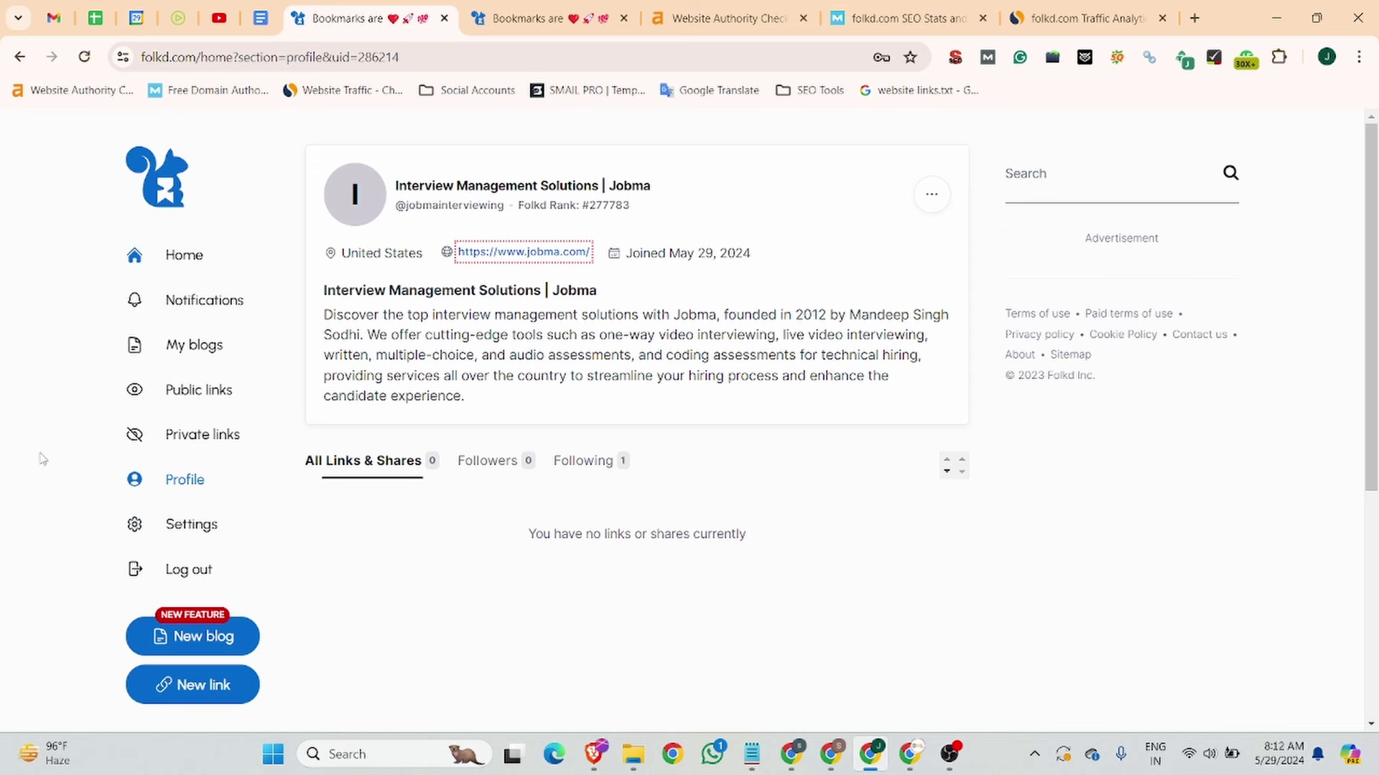
Step: In Settings, upload jobma_logo from Downloads as the profile photo, save, and return Home
{"action": "left_click", "coordinate": [191, 528]}
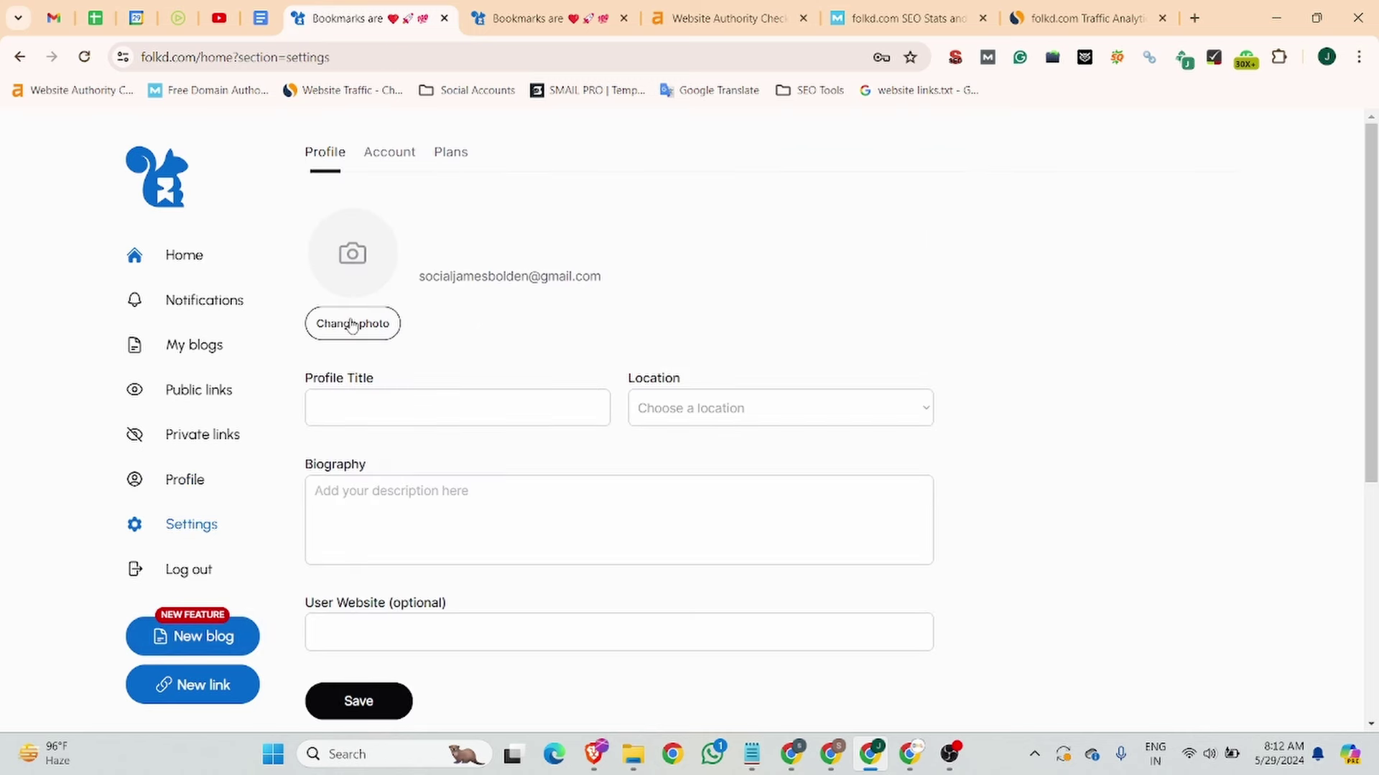
{"action": "left_click", "coordinate": [352, 323]}
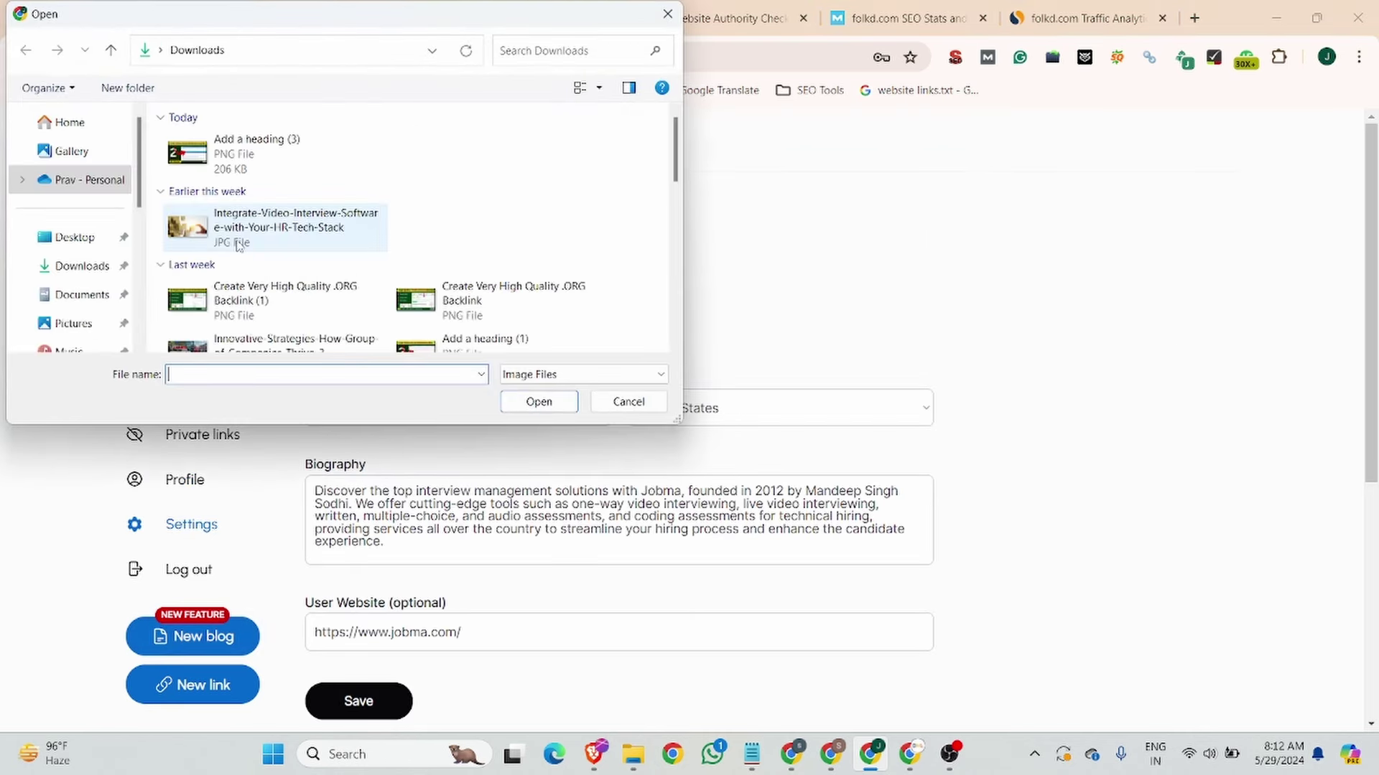
{"action": "scroll", "coordinate": [239, 245], "scroll_direction": "down", "scroll_amount": 3}
{"action": "scroll", "coordinate": [239, 245], "scroll_direction": "down", "scroll_amount": 3}
{"action": "left_click", "coordinate": [273, 165]}
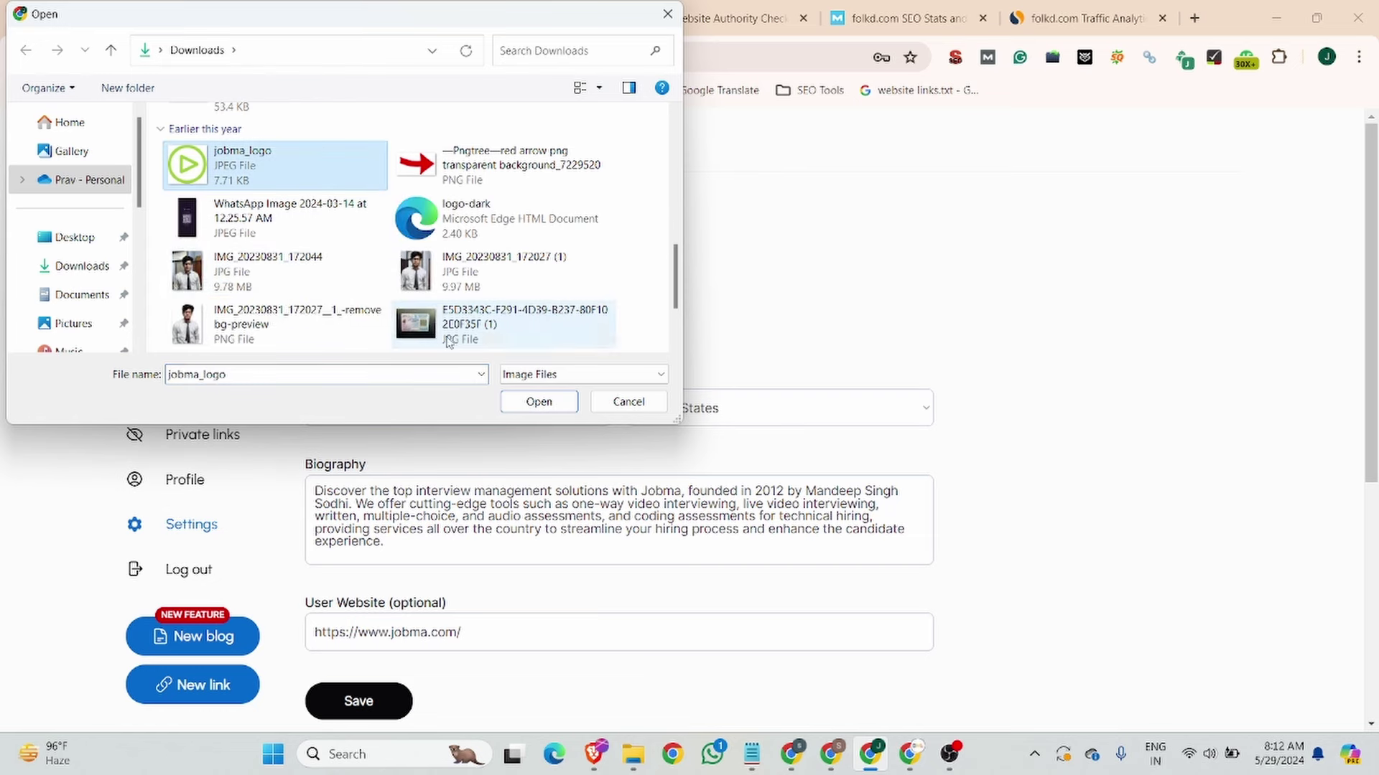
{"action": "left_click", "coordinate": [538, 401]}
{"action": "scroll", "coordinate": [505, 361], "scroll_direction": "down", "scroll_amount": 3}
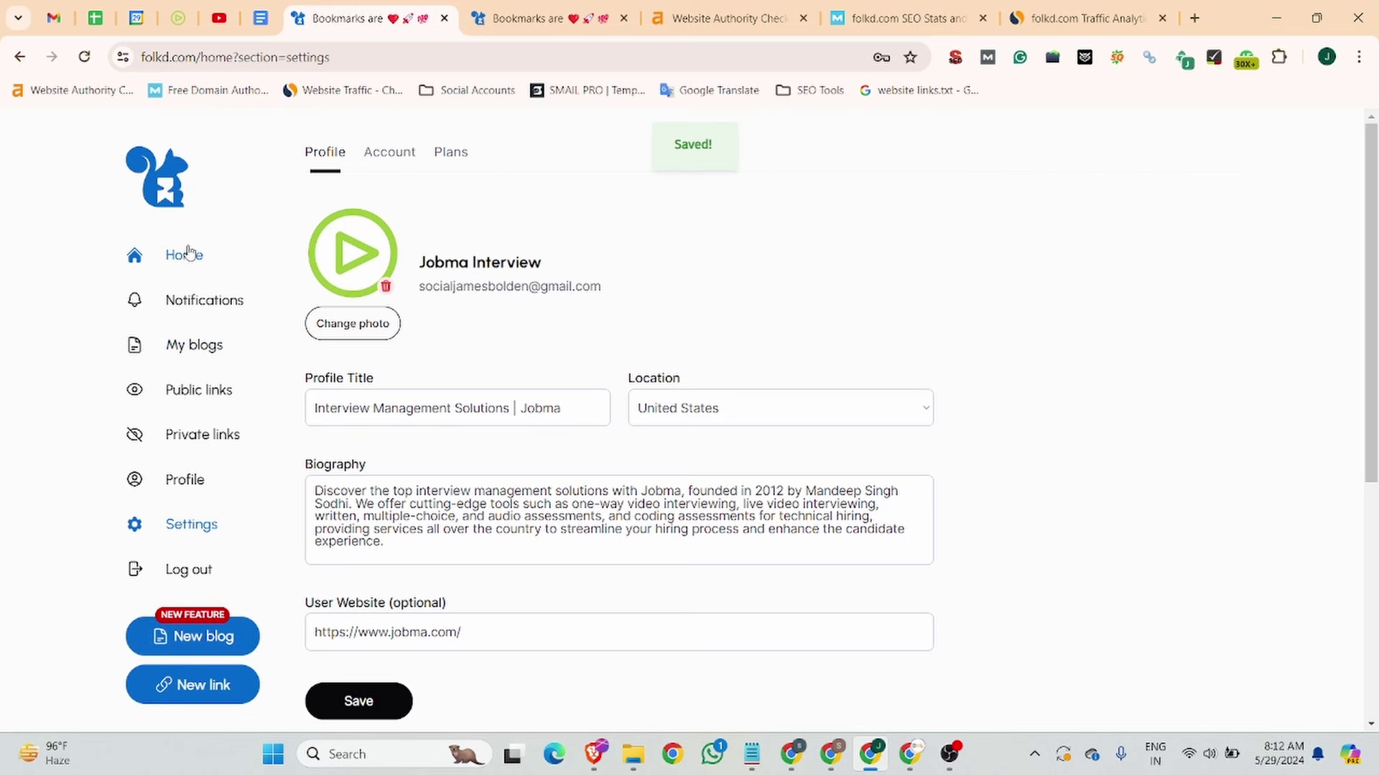
{"action": "left_click", "coordinate": [173, 183]}
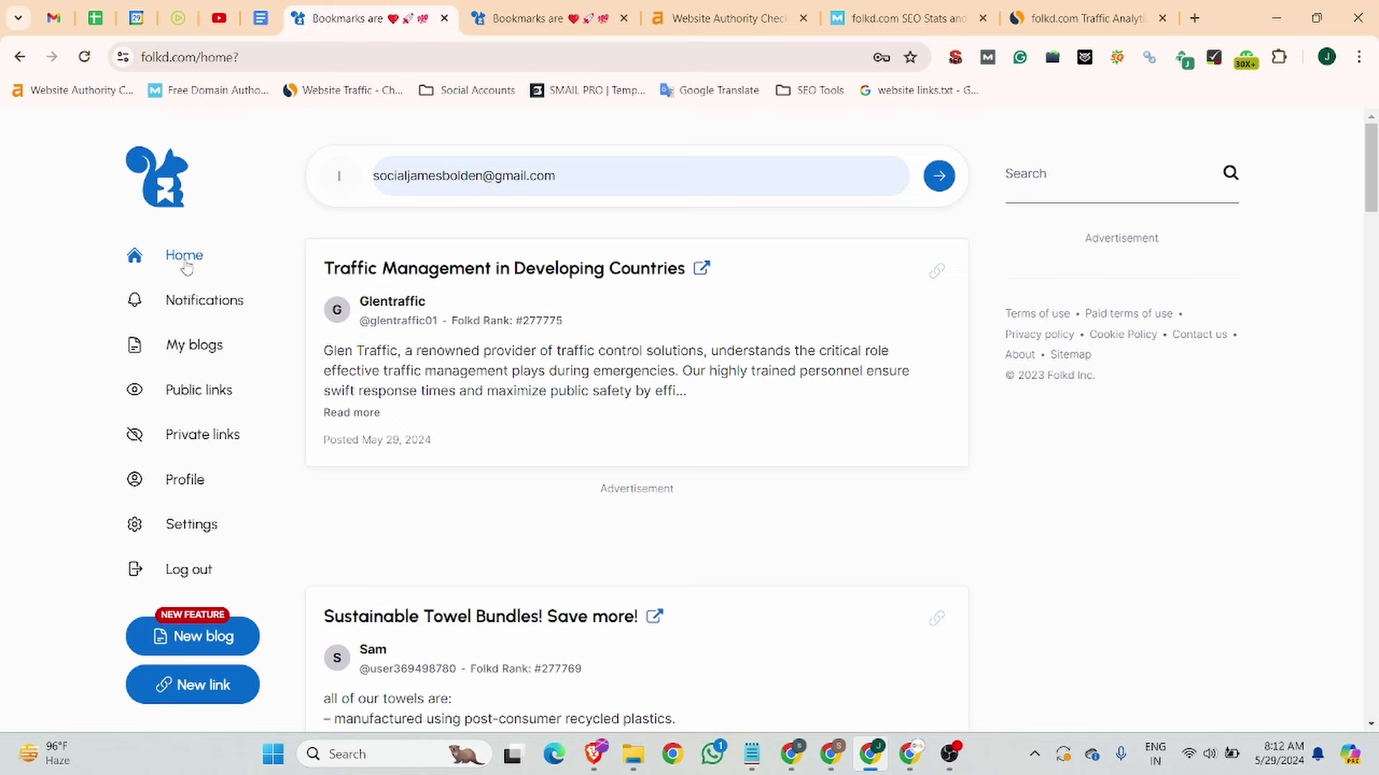
Step: Clear the stray email text from the link box and submit the Jobma virtual-interviews article URL
{"action": "scroll", "coordinate": [603, 323], "scroll_direction": "down", "scroll_amount": 3}
{"action": "scroll", "coordinate": [603, 287], "scroll_direction": "up", "scroll_amount": 3}
{"action": "left_click", "coordinate": [596, 185]}
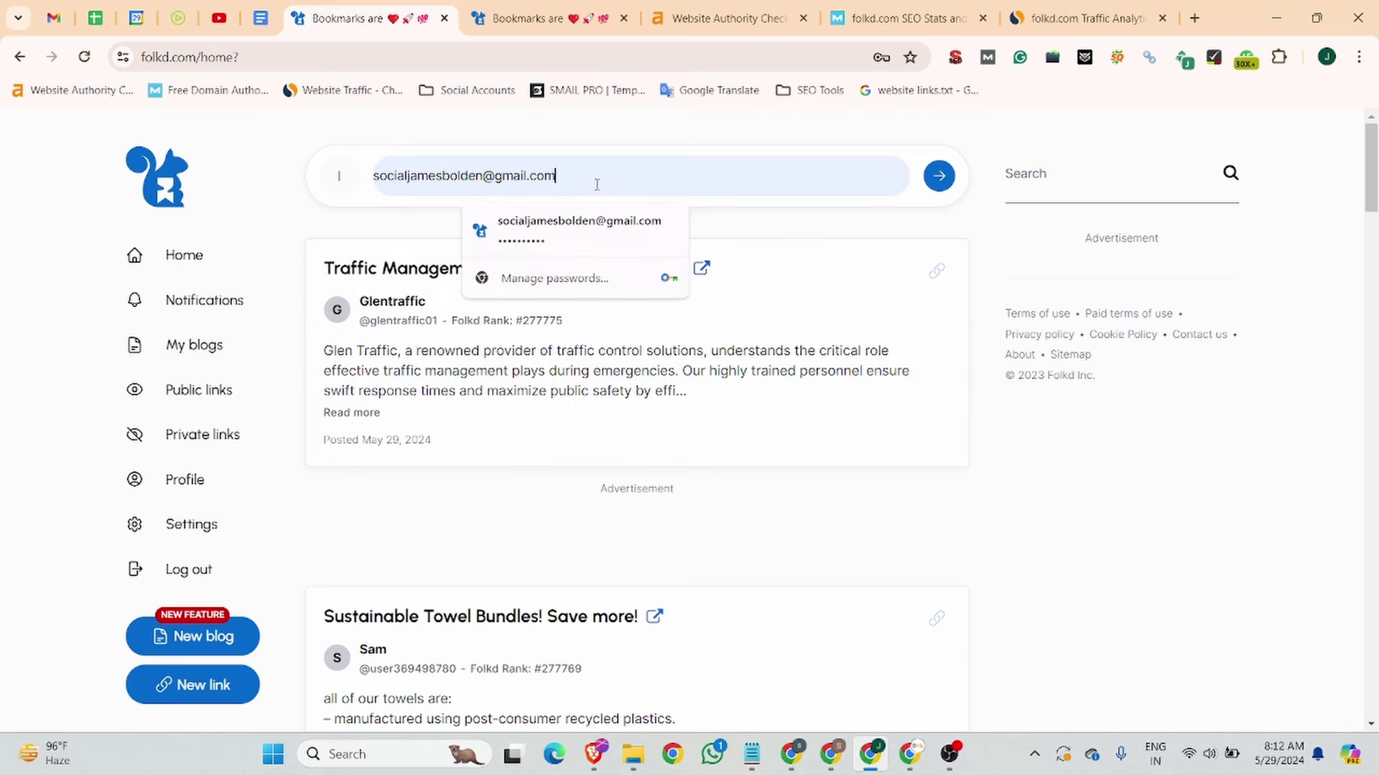
{"action": "left_click_drag", "start_coordinate": [596, 185], "coordinate": [319, 190]}
{"action": "key", "text": "BackSpace"}
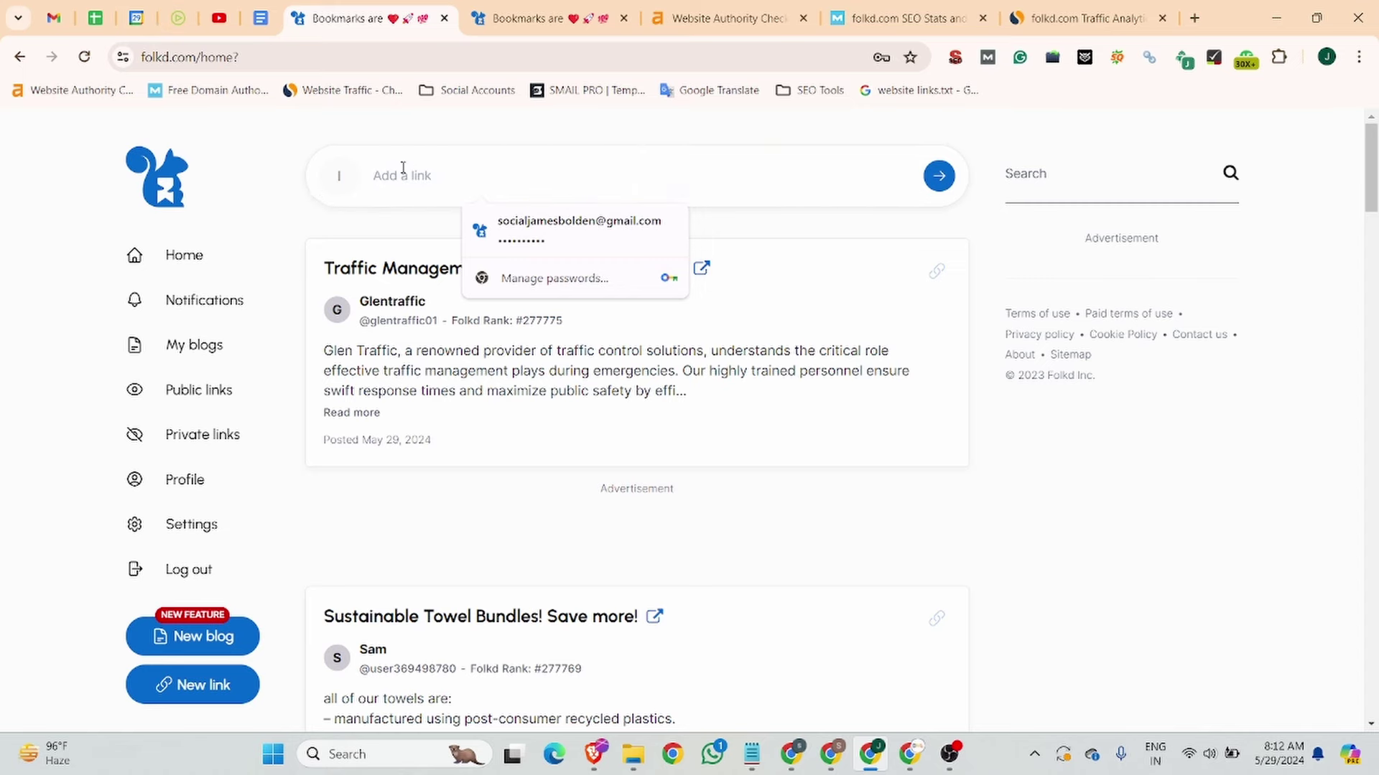
{"action": "left_click", "coordinate": [178, 18]}
{"action": "left_click", "coordinate": [354, 52]}
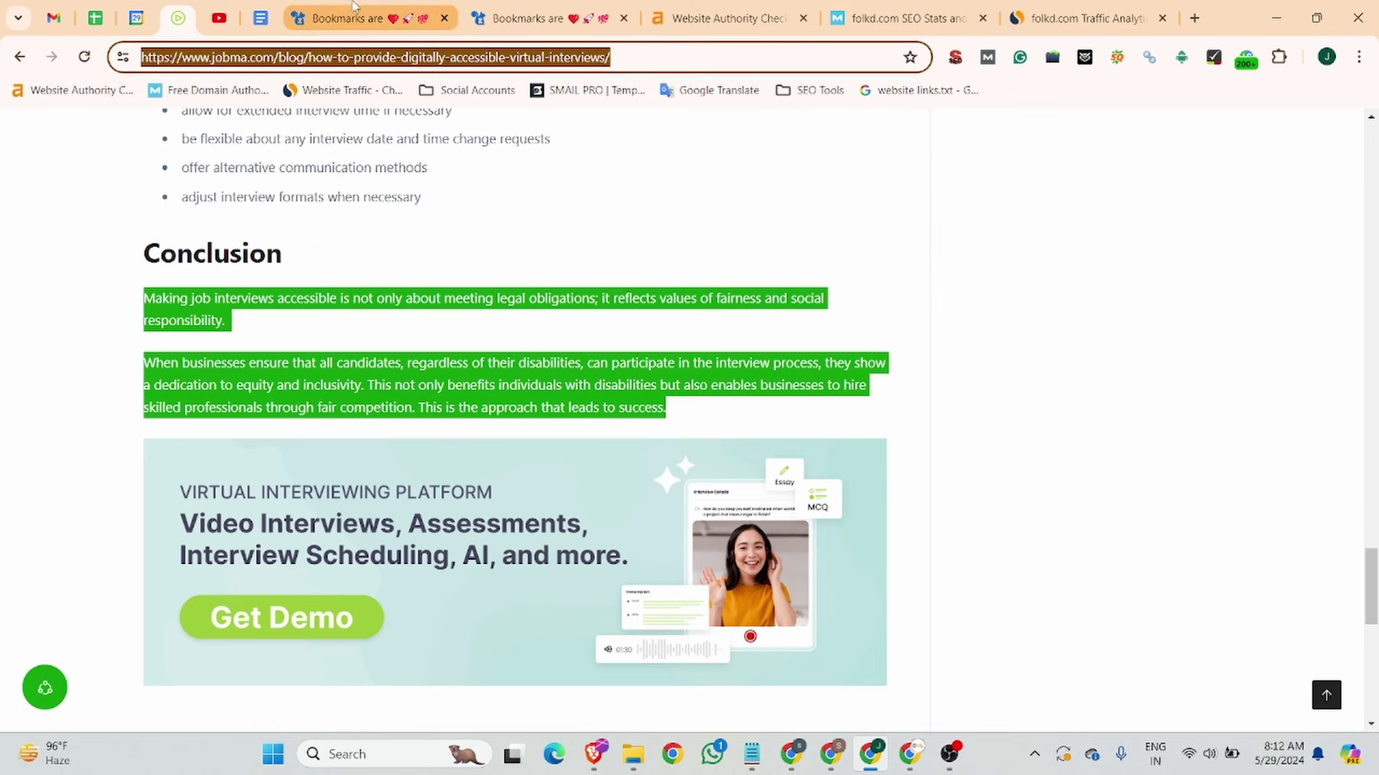
{"action": "left_click", "coordinate": [357, 18]}
{"action": "left_click", "coordinate": [398, 180]}
{"action": "type", "text": "https://www.jobma.com/blog/how-to-provide-digitally-accessible-virtual-interviews/"}
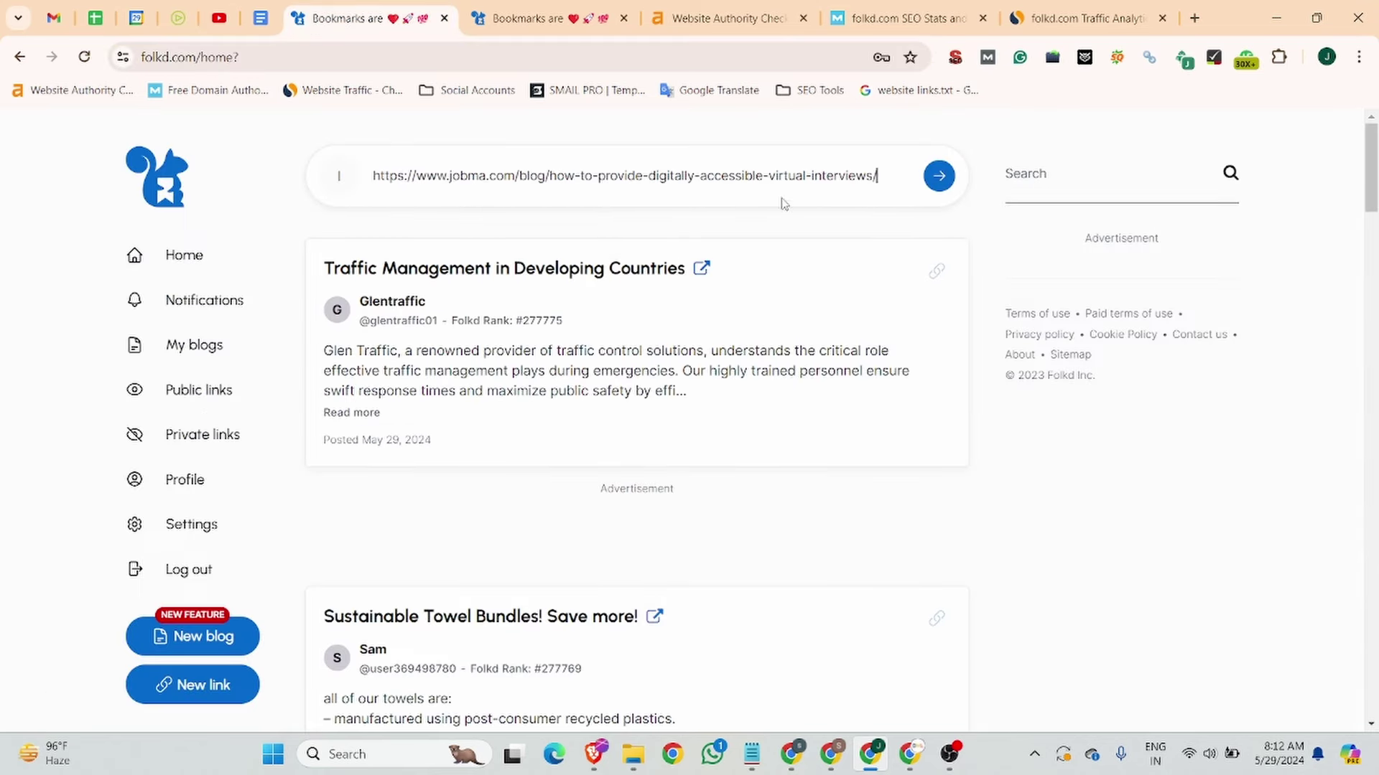
{"action": "left_click", "coordinate": [933, 177]}
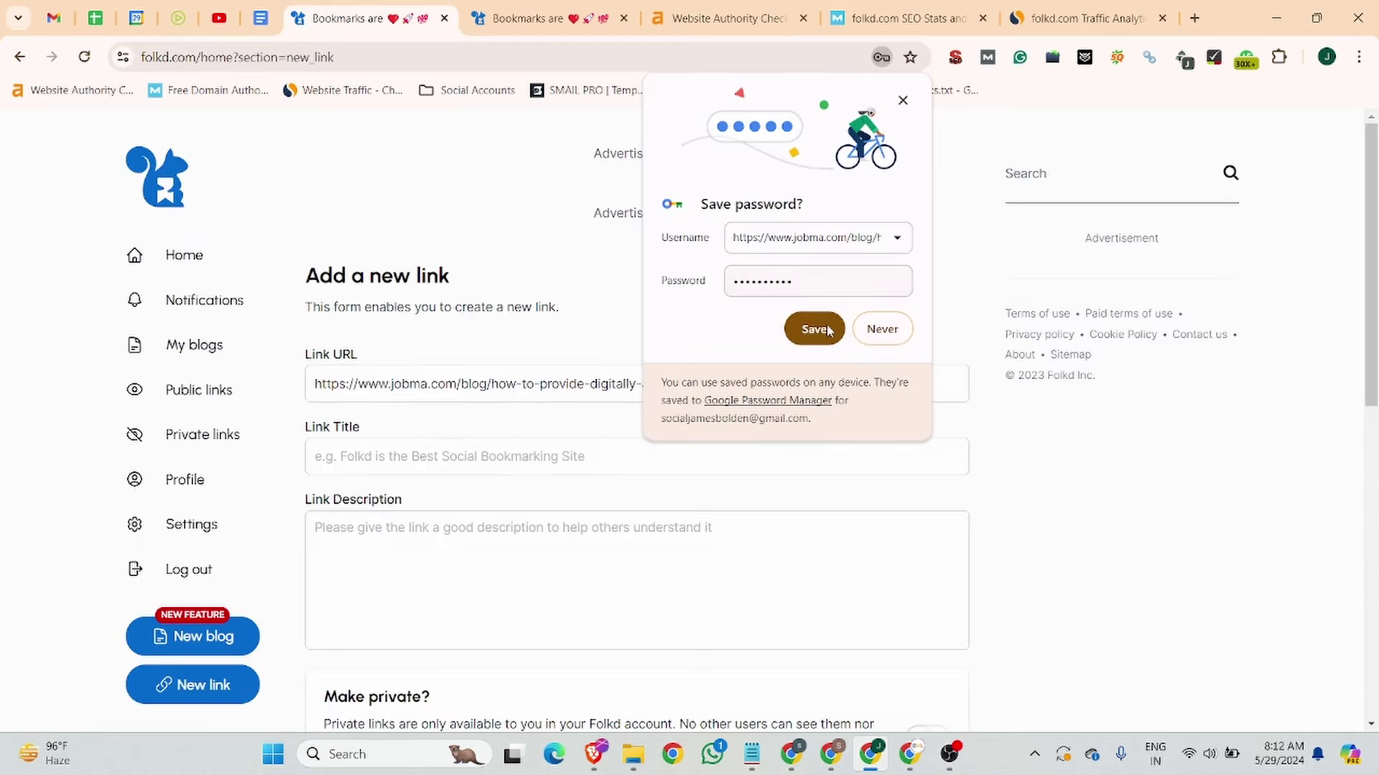
Step: Copy the article's full title into the new link's title
{"action": "left_click", "coordinate": [451, 454]}
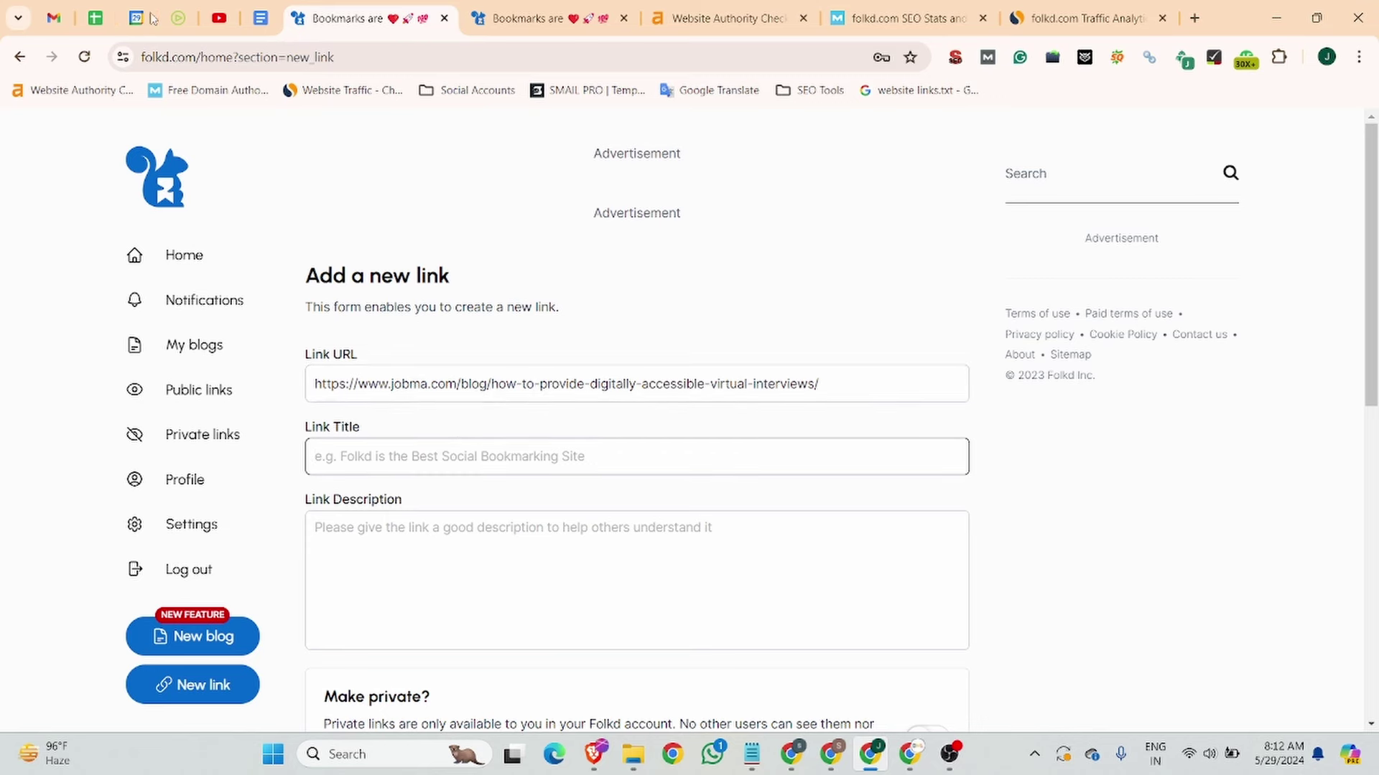
{"action": "left_click", "coordinate": [180, 12]}
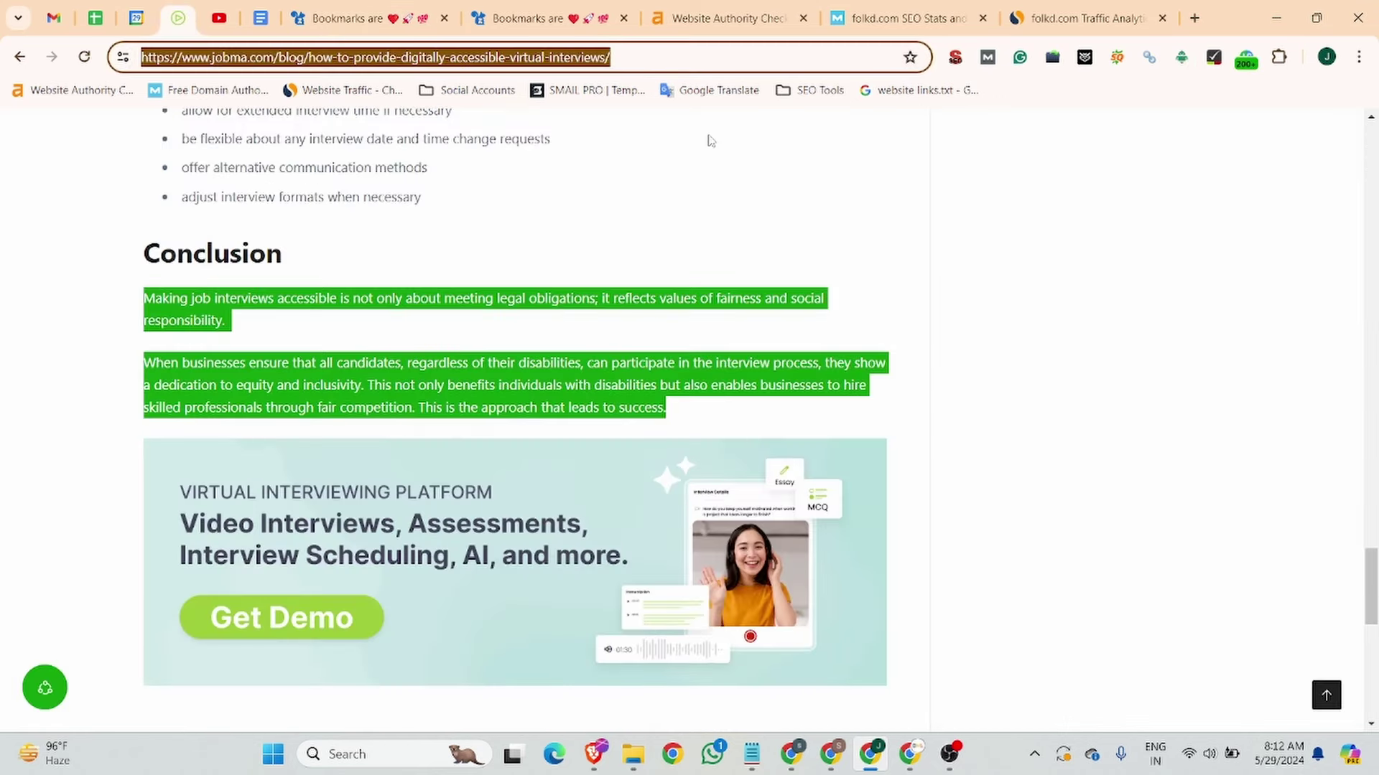
{"action": "left_click", "coordinate": [955, 57]}
{"action": "left_click_drag", "start_coordinate": [863, 147], "coordinate": [563, 148]}
{"action": "key", "text": "ctrl+c"}
{"action": "left_click", "coordinate": [367, 14]}
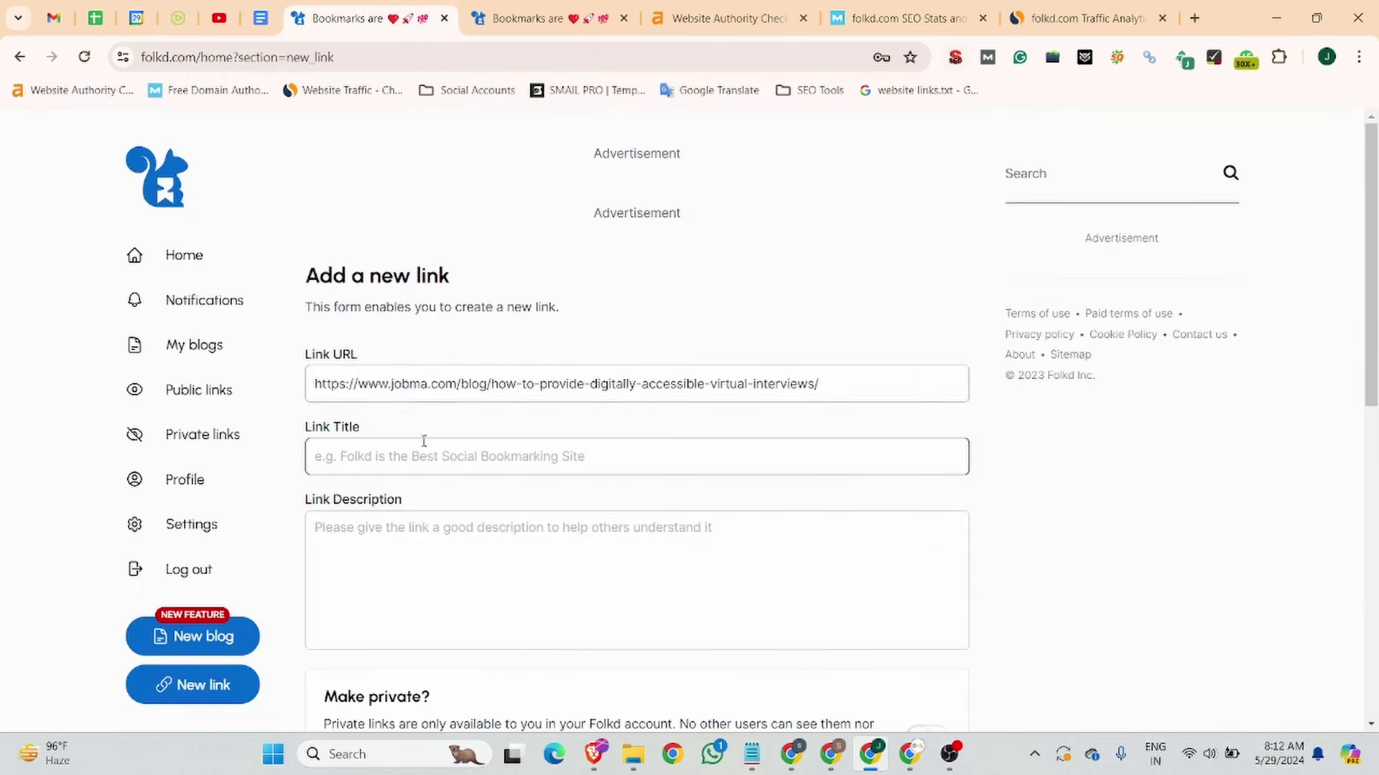
{"action": "key", "text": "ctrl+v"}
Step: Paste the article's conclusion paragraphs as the 488-character link description
{"action": "left_click", "coordinate": [453, 549]}
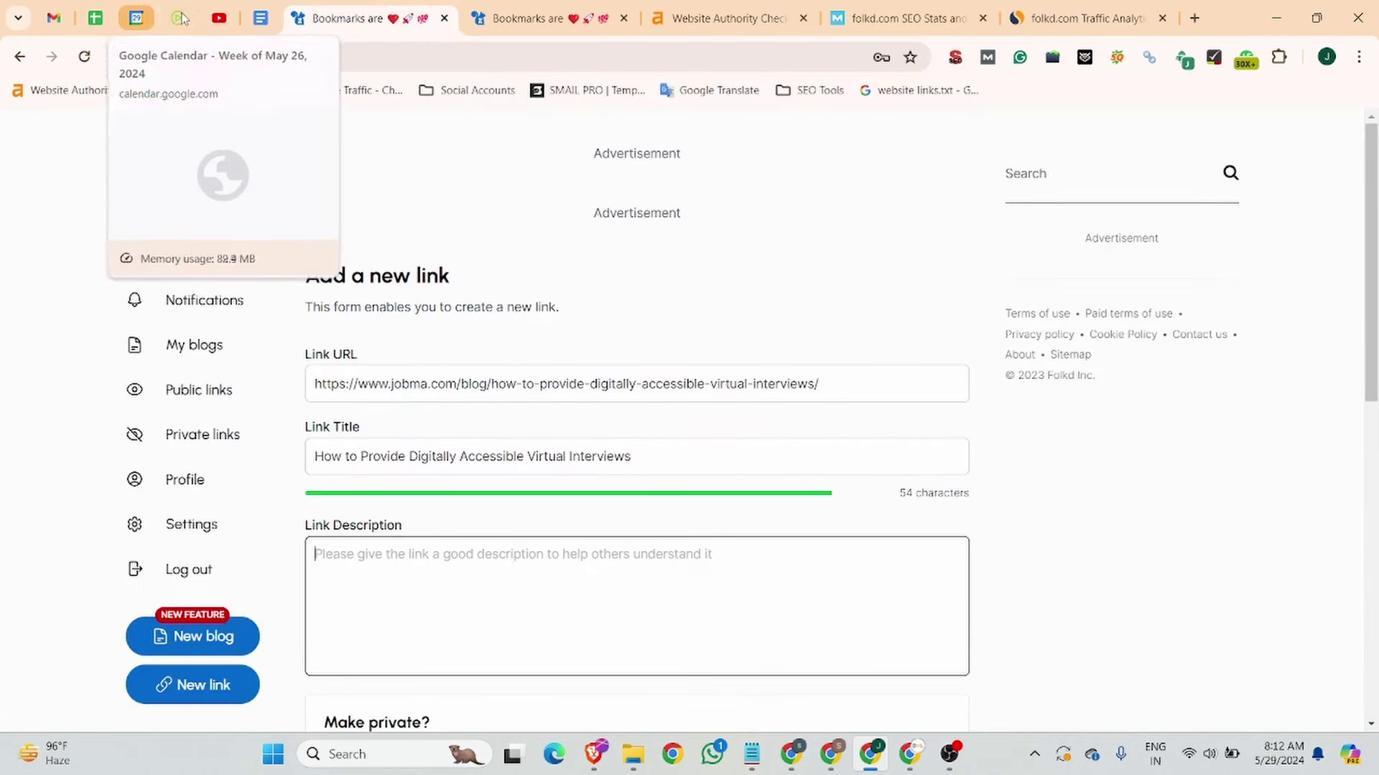
{"action": "left_click", "coordinate": [199, 19]}
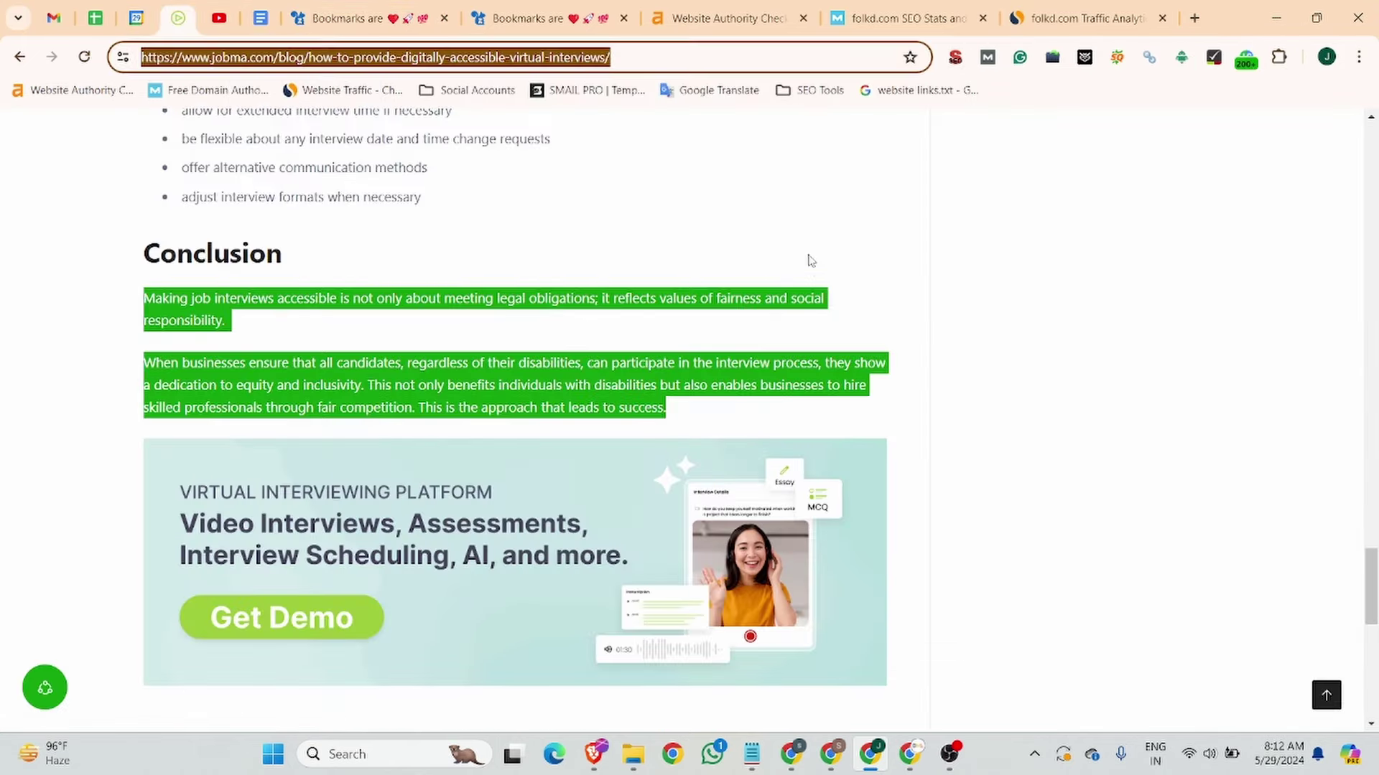
{"action": "scroll", "coordinate": [808, 260], "scroll_direction": "down", "scroll_amount": 4}
{"action": "scroll", "coordinate": [396, 387], "scroll_direction": "up", "scroll_amount": 4}
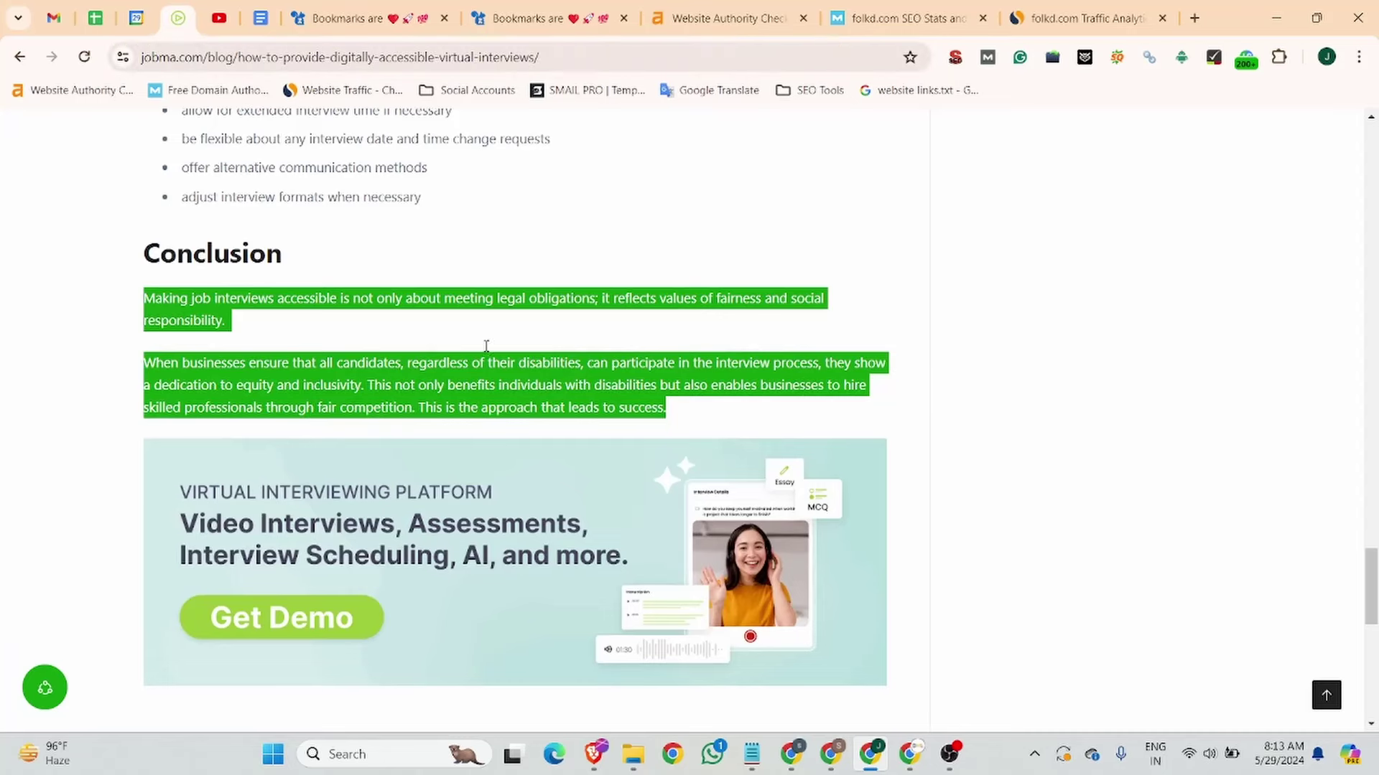
{"action": "left_click", "coordinate": [359, 17]}
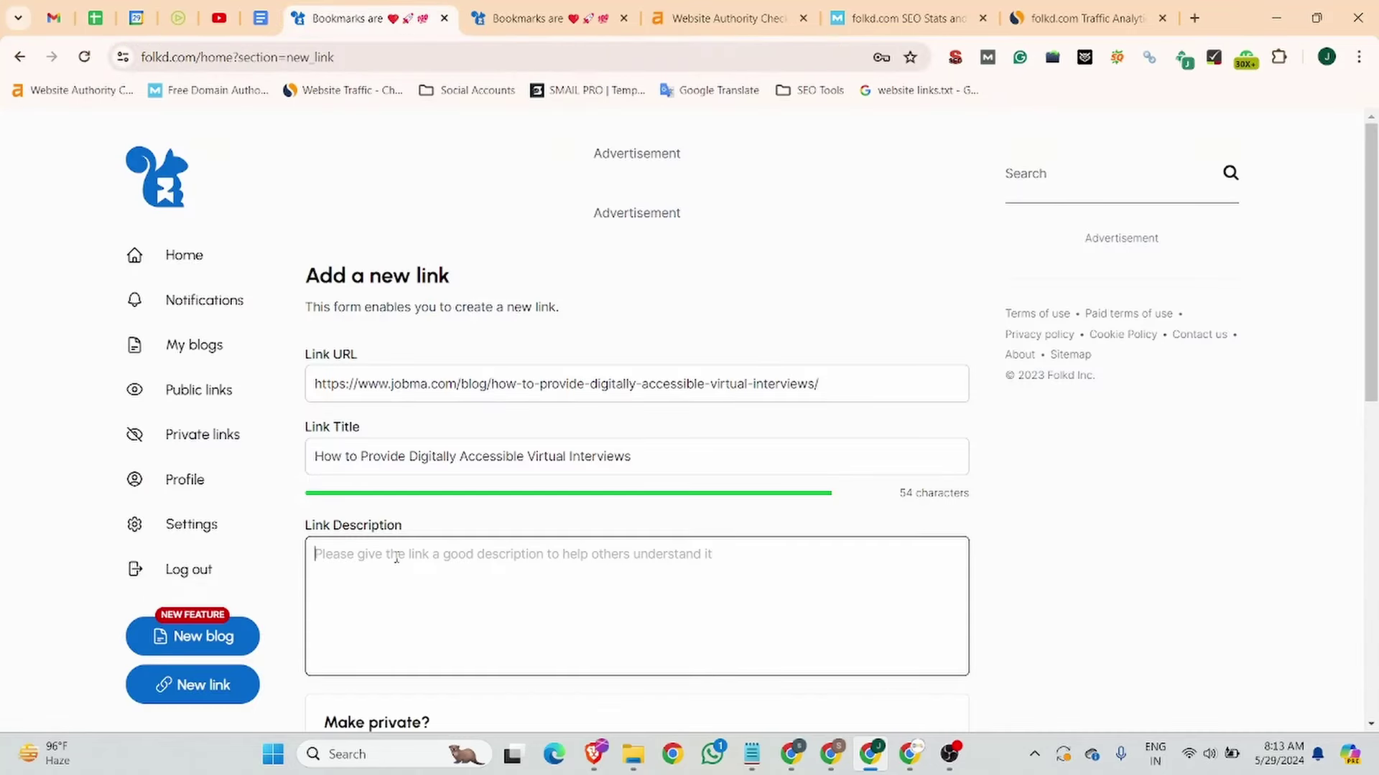
{"action": "key", "text": "ctrl+v"}
{"action": "scroll", "coordinate": [584, 440], "scroll_direction": "down", "scroll_amount": 5}
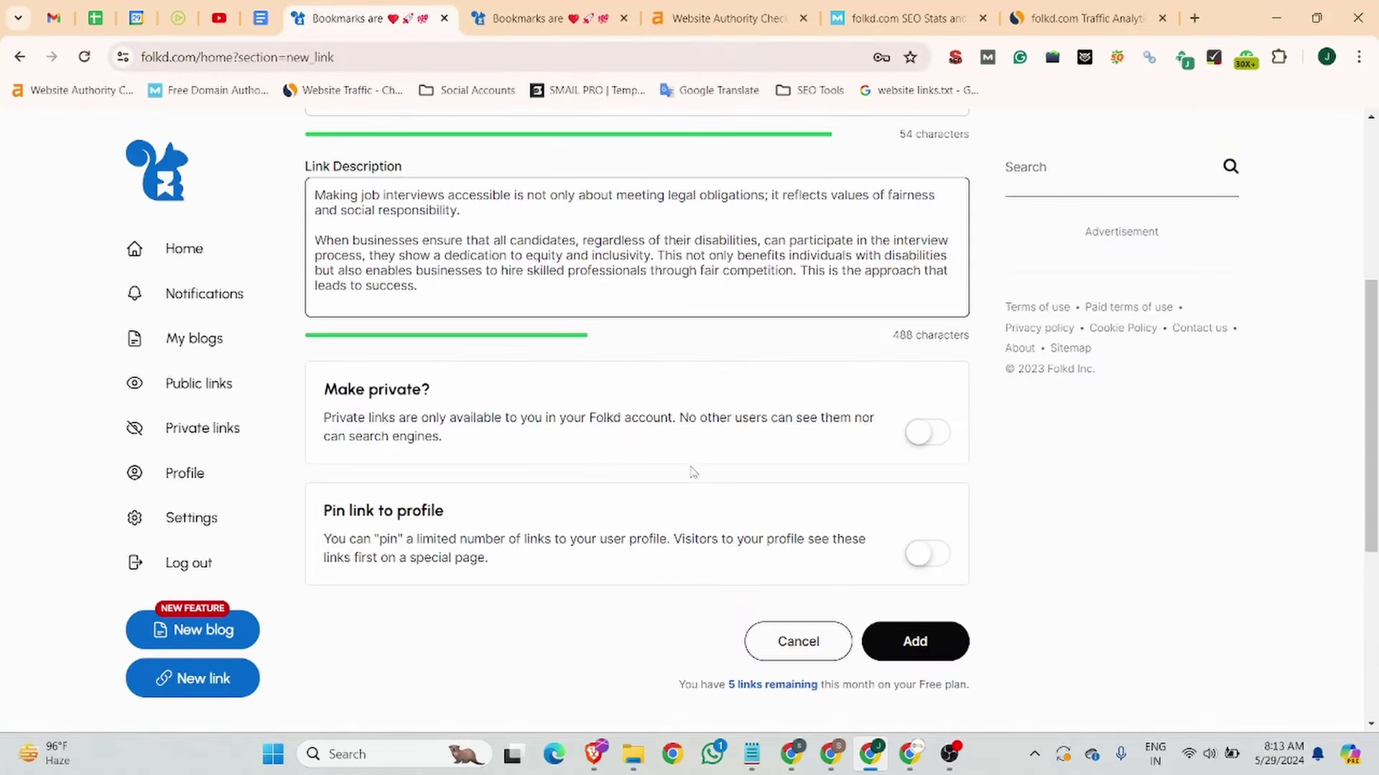
Step: Publish the Jobma virtual-interviews bookmark and inspect its outbound link for a nofollow attribute
{"action": "left_click", "coordinate": [922, 643]}
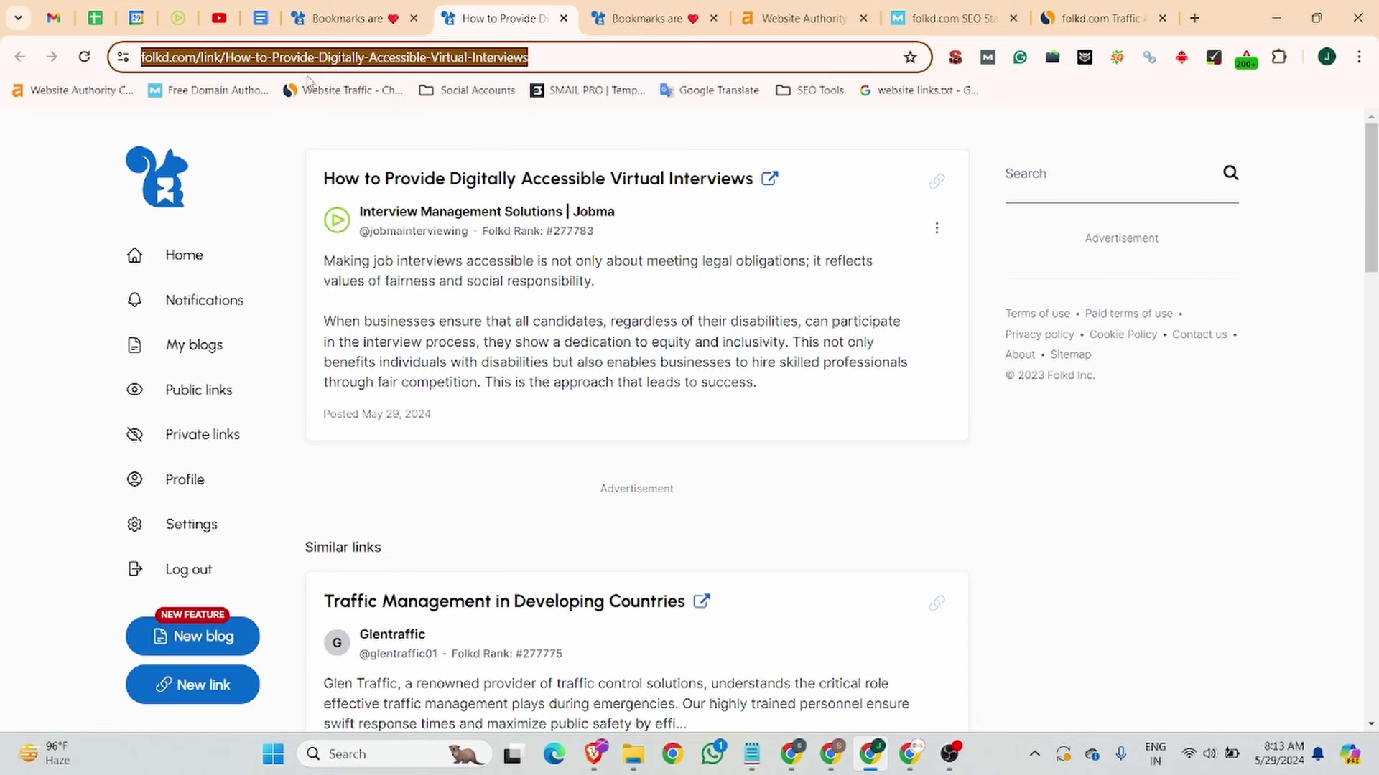
{"action": "scroll", "coordinate": [539, 259], "scroll_direction": "down", "scroll_amount": 3}
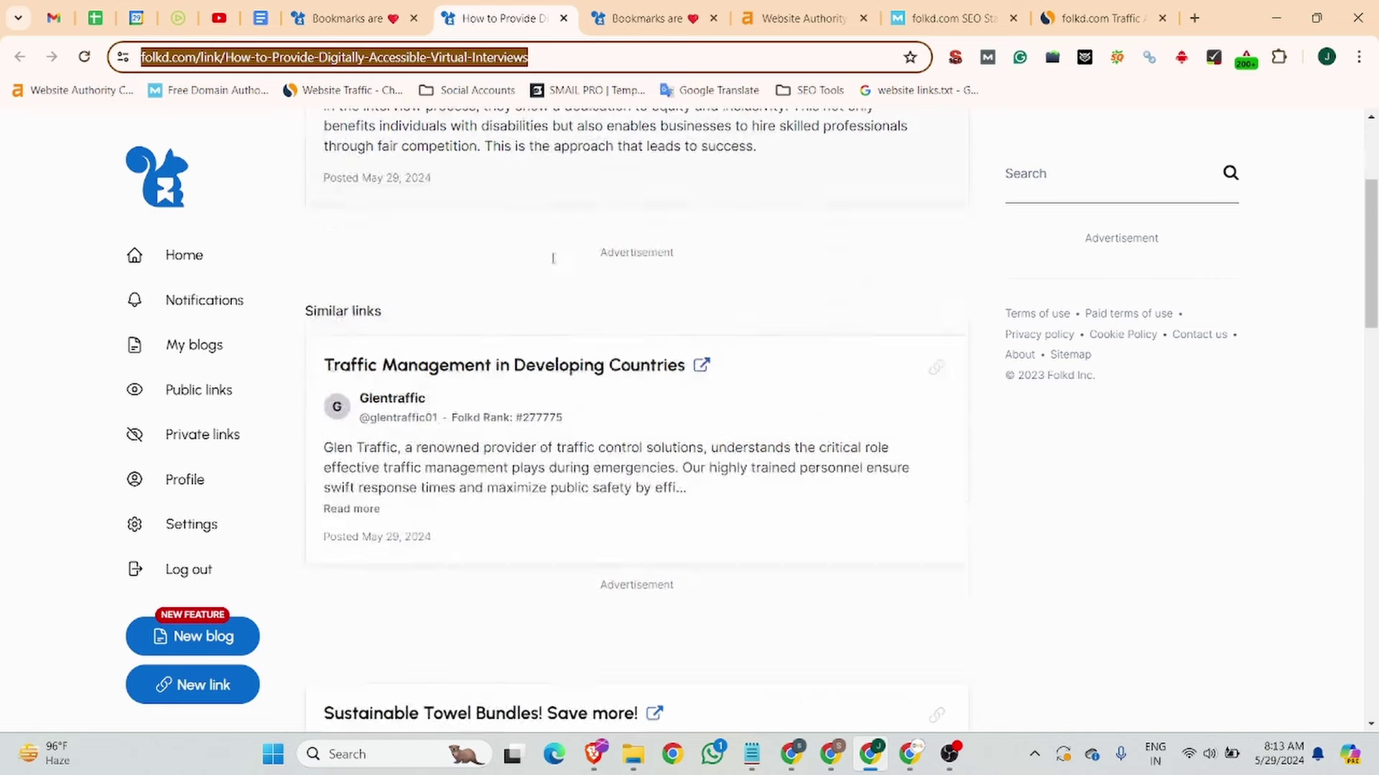
{"action": "scroll", "coordinate": [545, 257], "scroll_direction": "up", "scroll_amount": 3}
{"action": "right_click", "coordinate": [769, 180]}
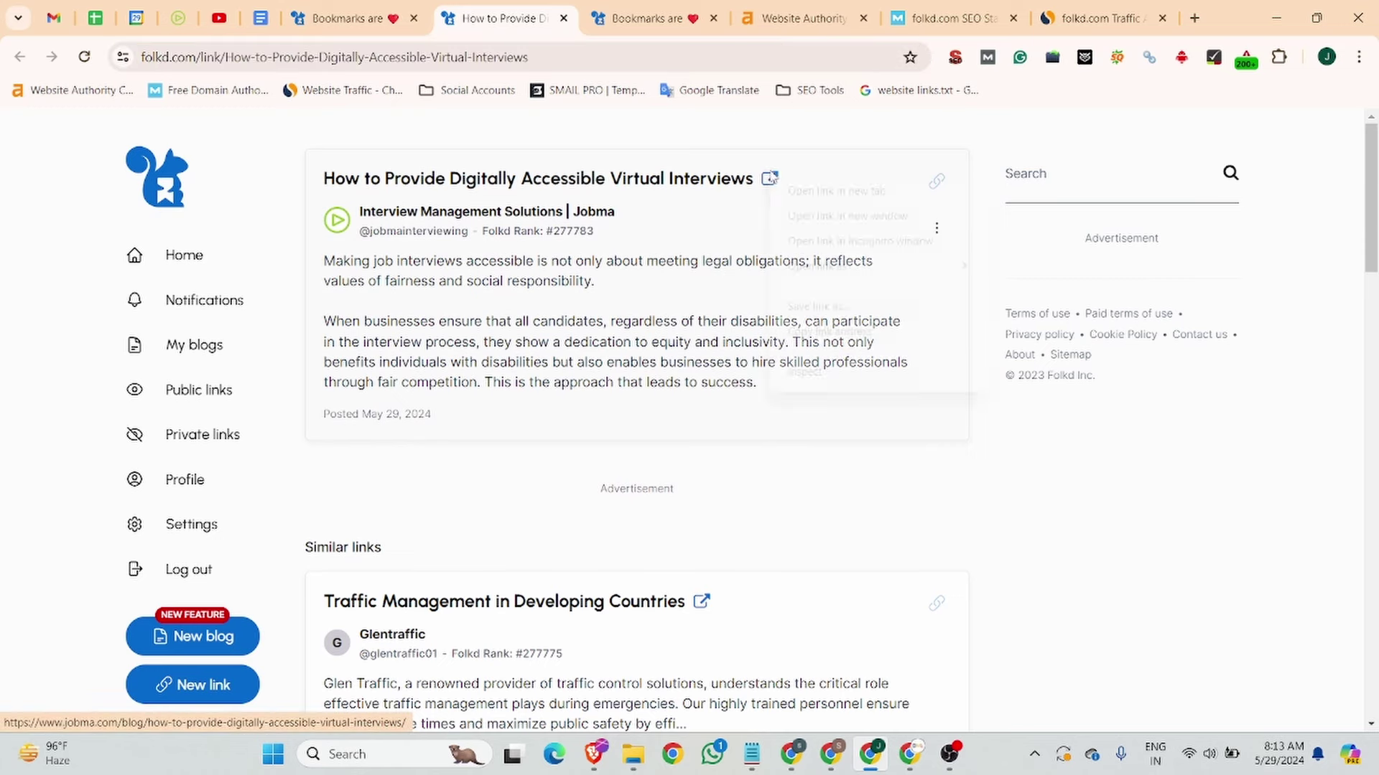
{"action": "left_click", "coordinate": [814, 362]}
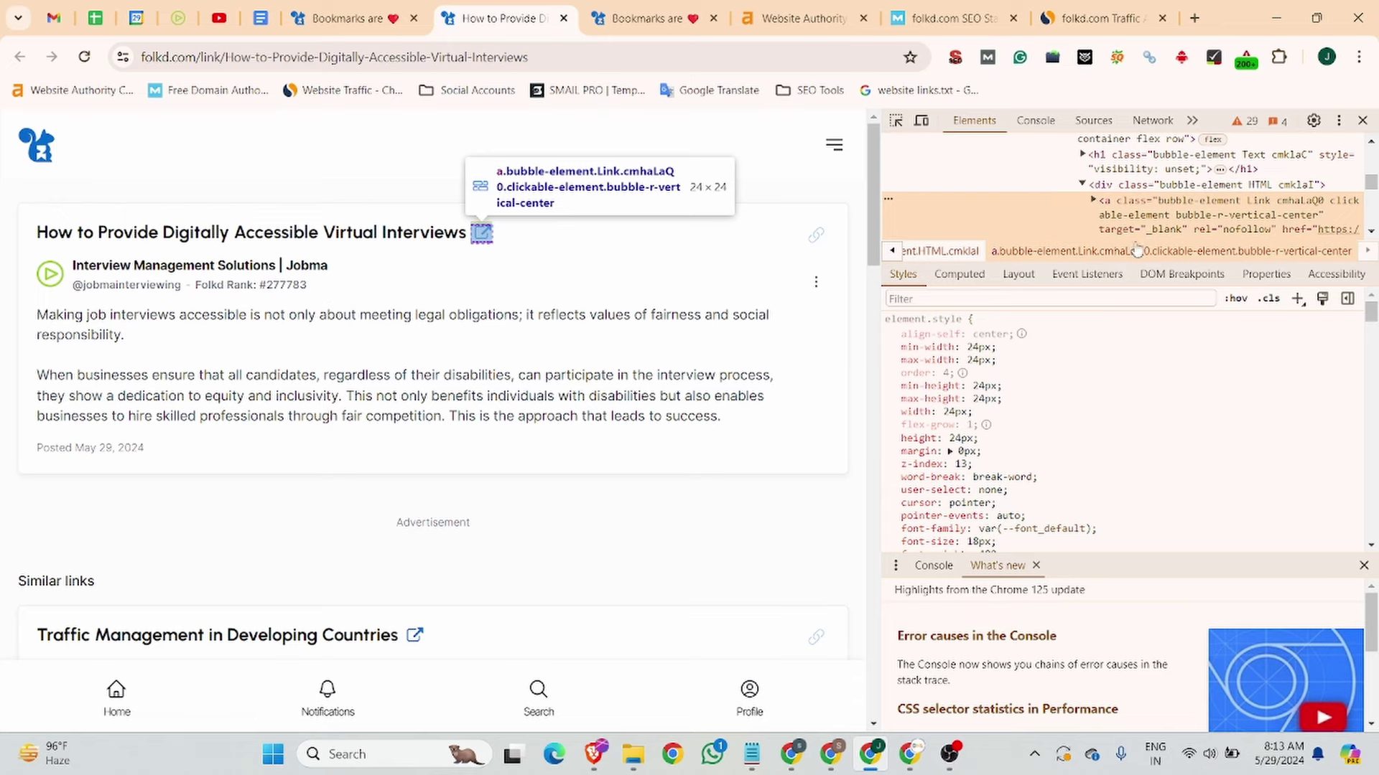
Step: Close DevTools and review the published Jobma post's description and May 29, 2024 date
{"action": "left_click", "coordinate": [1361, 121]}
{"action": "scroll", "coordinate": [681, 287], "scroll_direction": "down", "scroll_amount": 5}
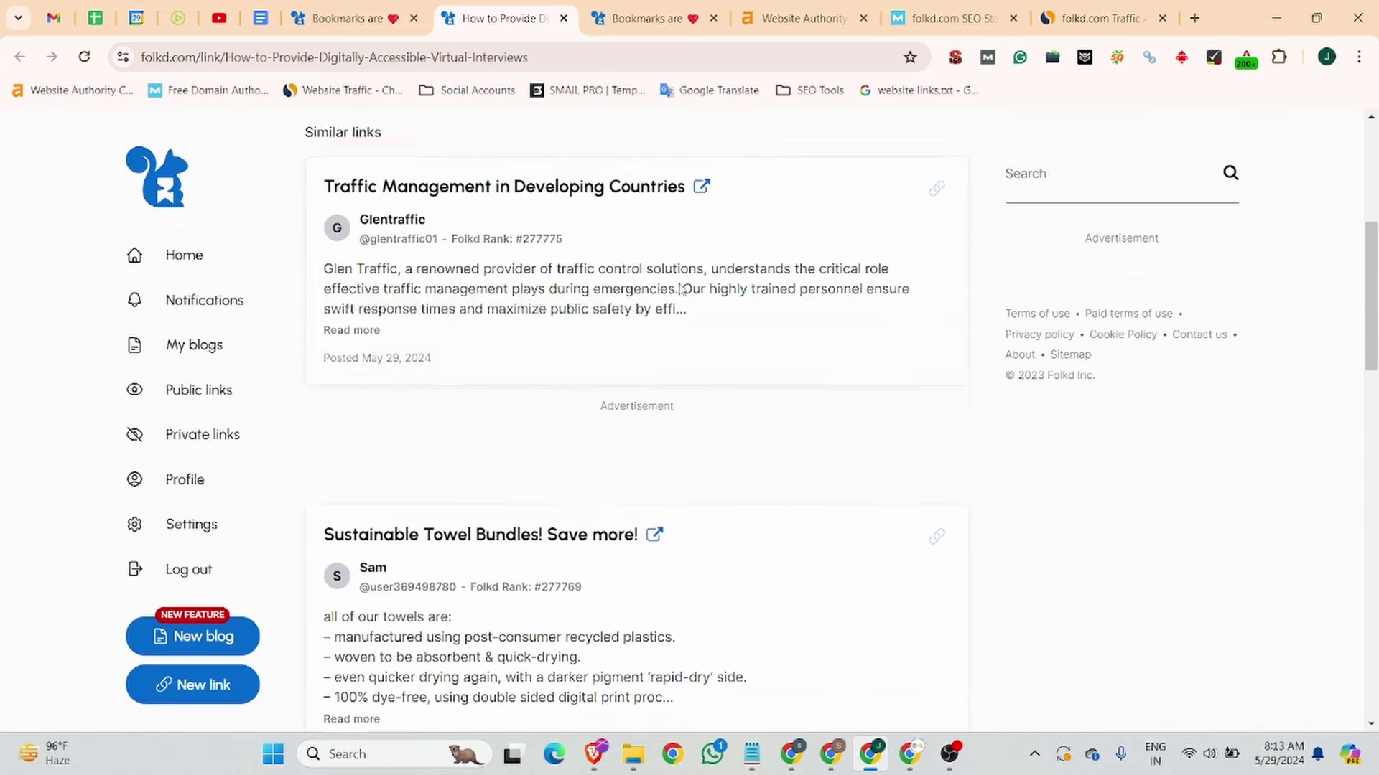
{"action": "scroll", "coordinate": [681, 289], "scroll_direction": "down", "scroll_amount": 10}
{"action": "scroll", "coordinate": [681, 289], "scroll_direction": "up", "scroll_amount": 11}
{"action": "scroll", "coordinate": [677, 291], "scroll_direction": "up", "scroll_amount": 3}
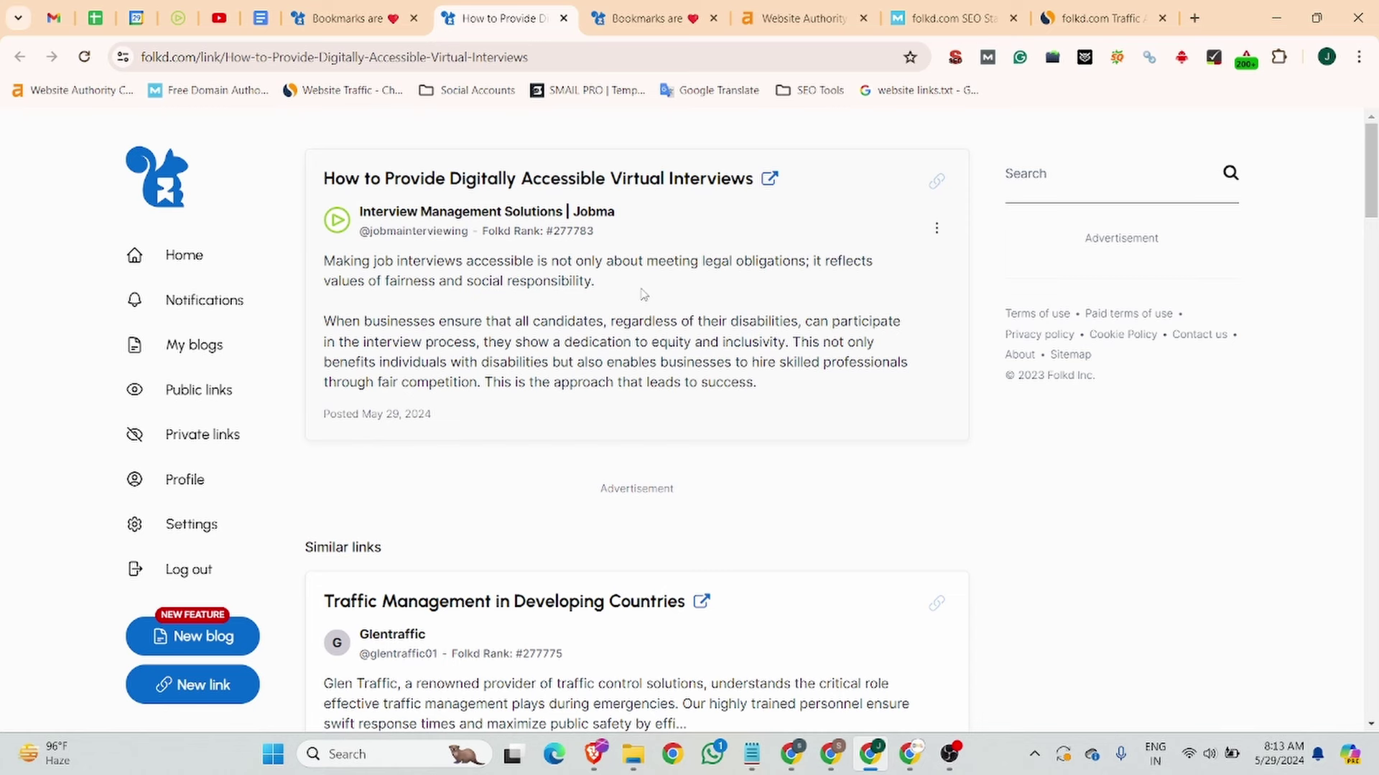
Step: Pin the posted link's browser tab and go to the account's empty My blogs page
{"action": "right_click", "coordinate": [503, 10]}
{"action": "left_click", "coordinate": [566, 188]}
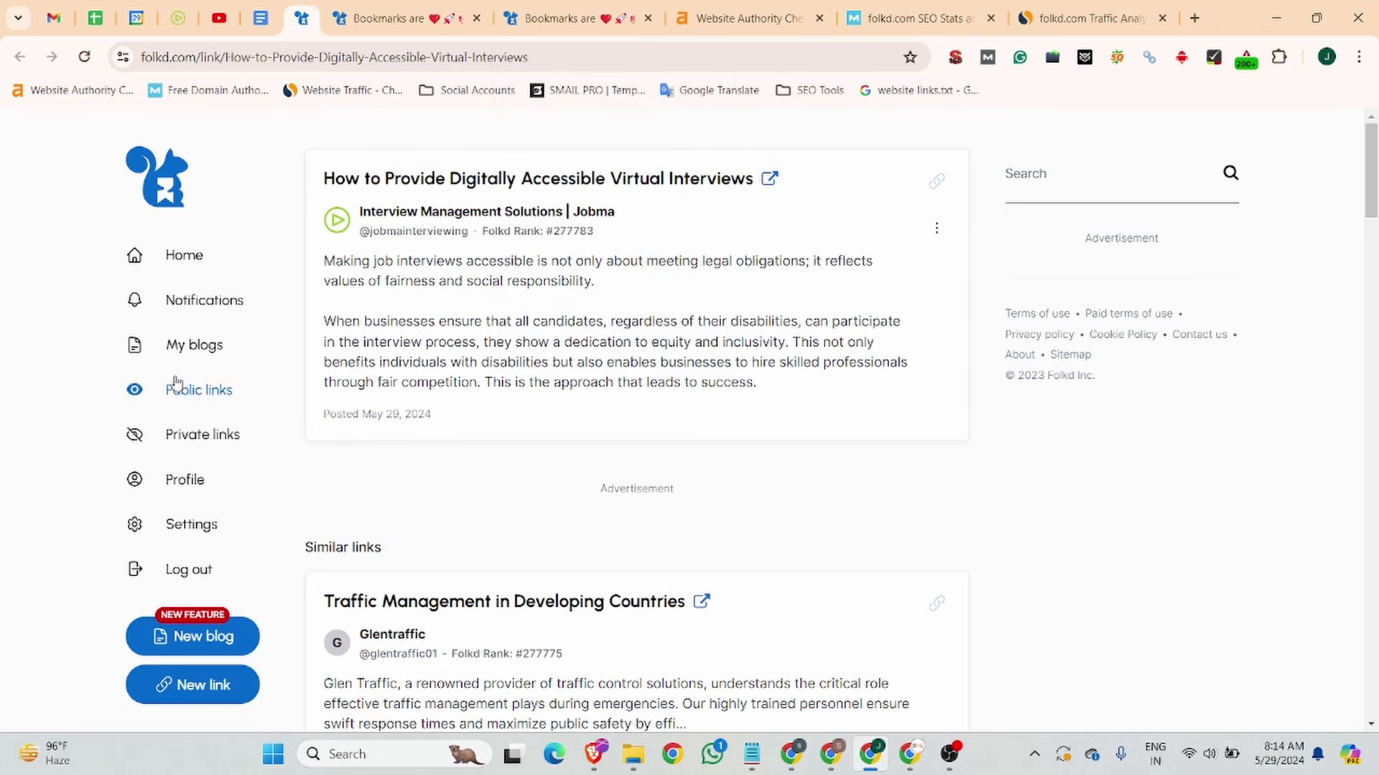
{"action": "left_click", "coordinate": [178, 350]}
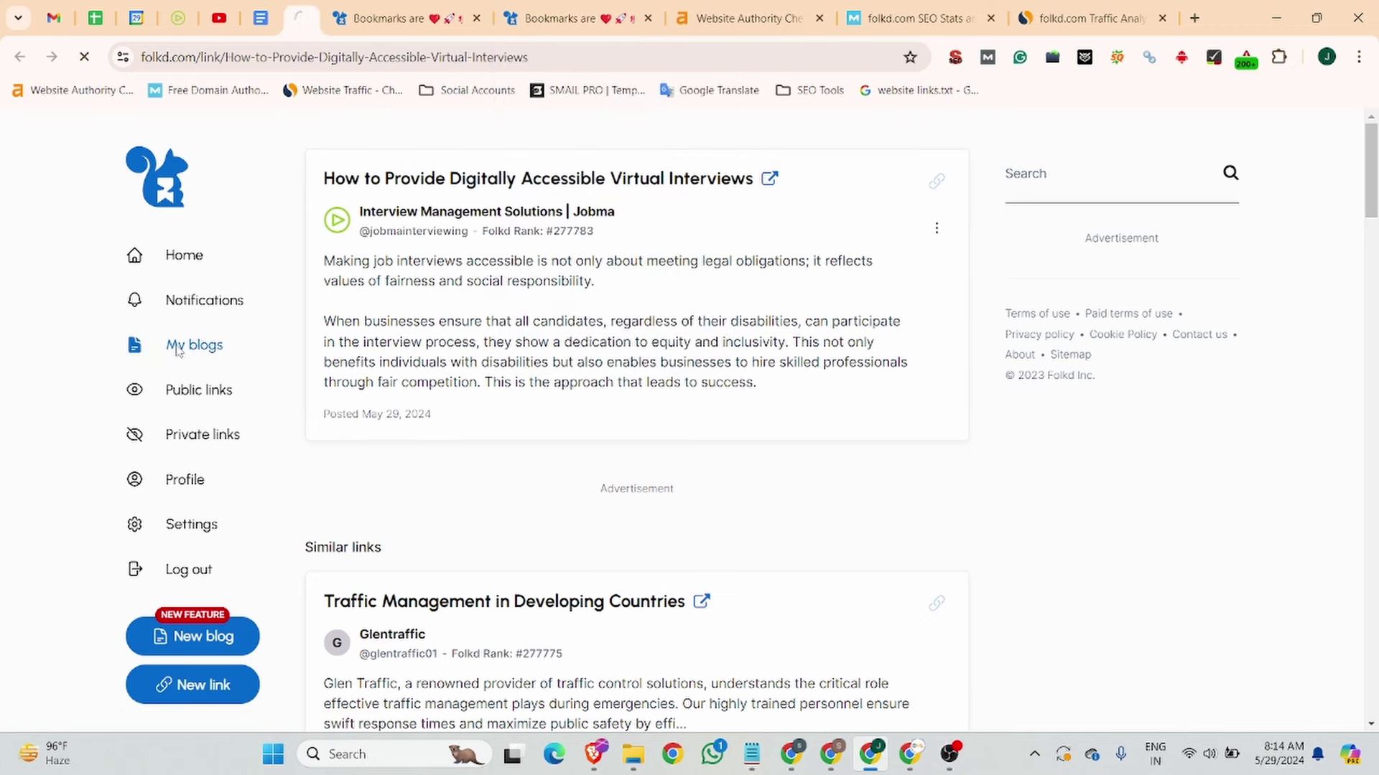